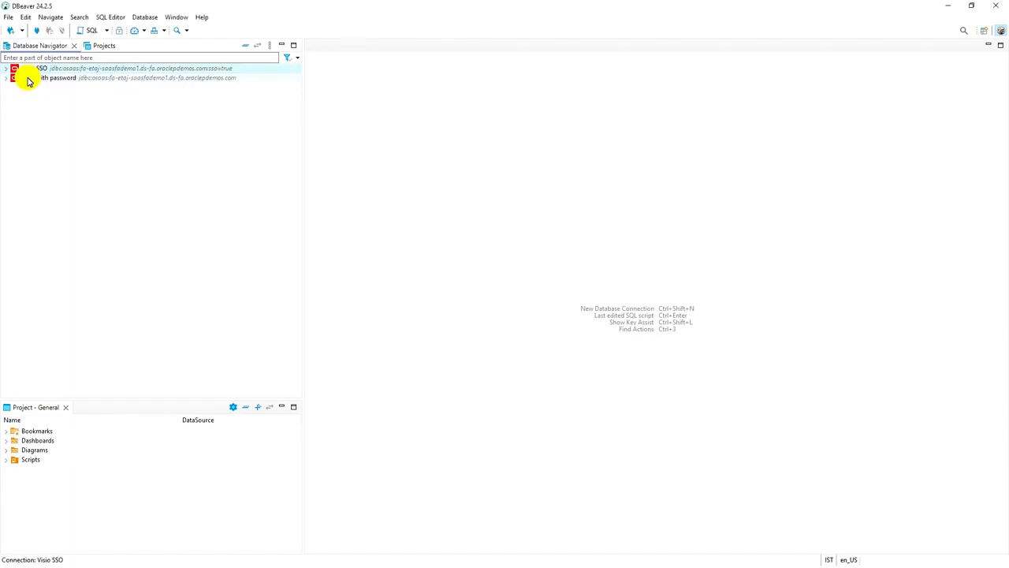
click(27, 79)
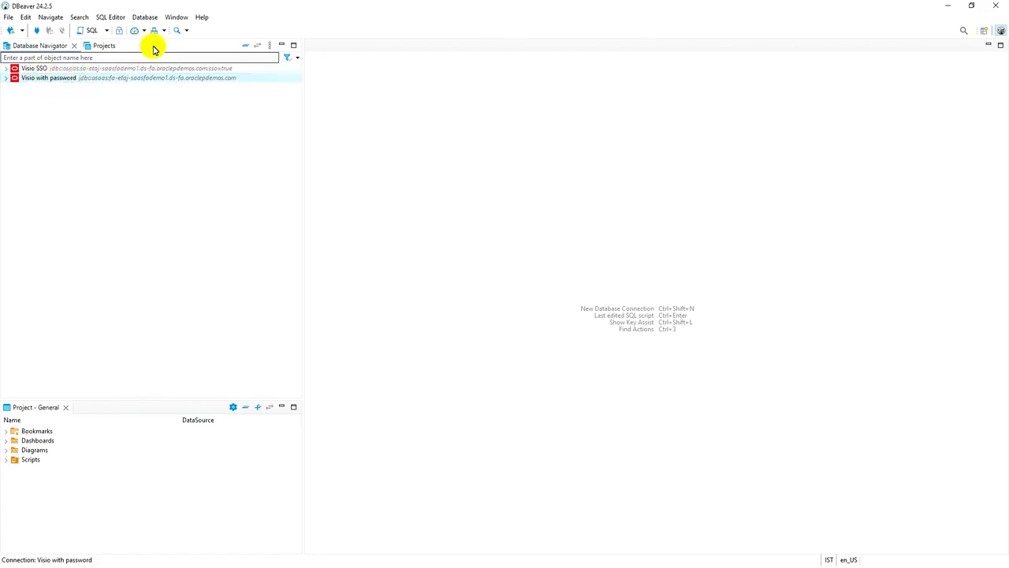
click(202, 17)
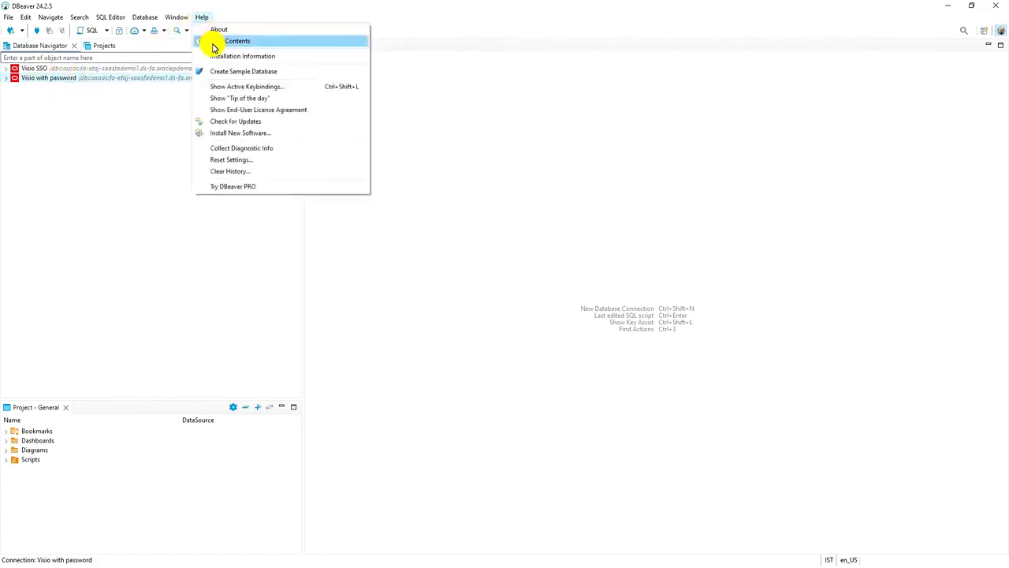
click(231, 134)
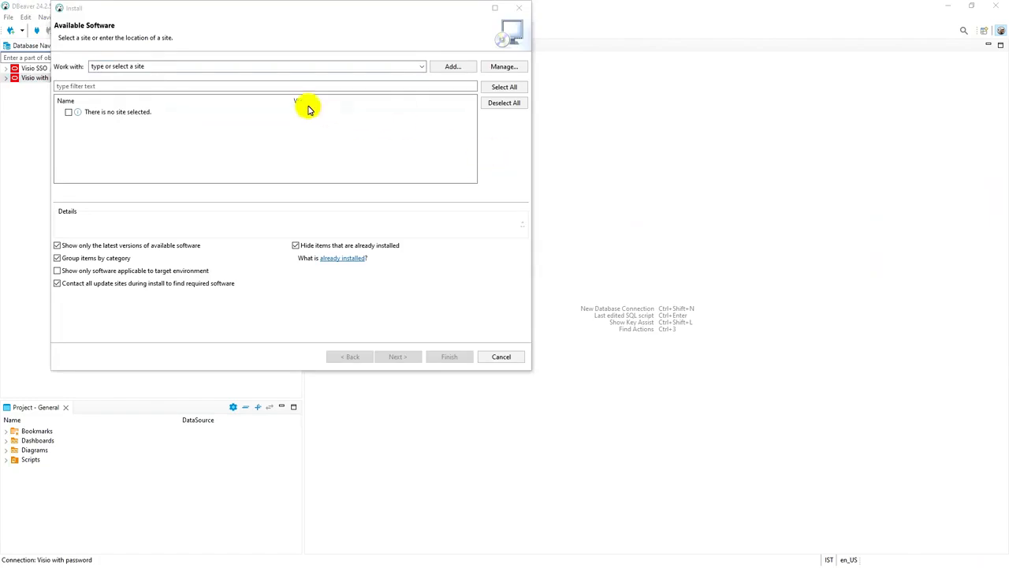
click(458, 68)
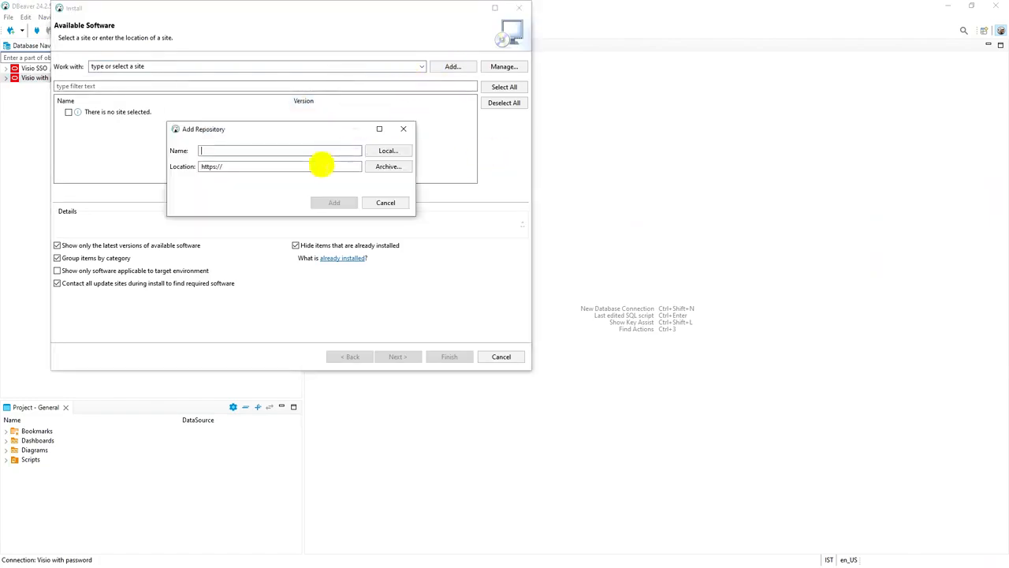
drag(313, 166, 163, 162)
text(https://jdbc.gnimsys.com/downloads/dbeaver/)
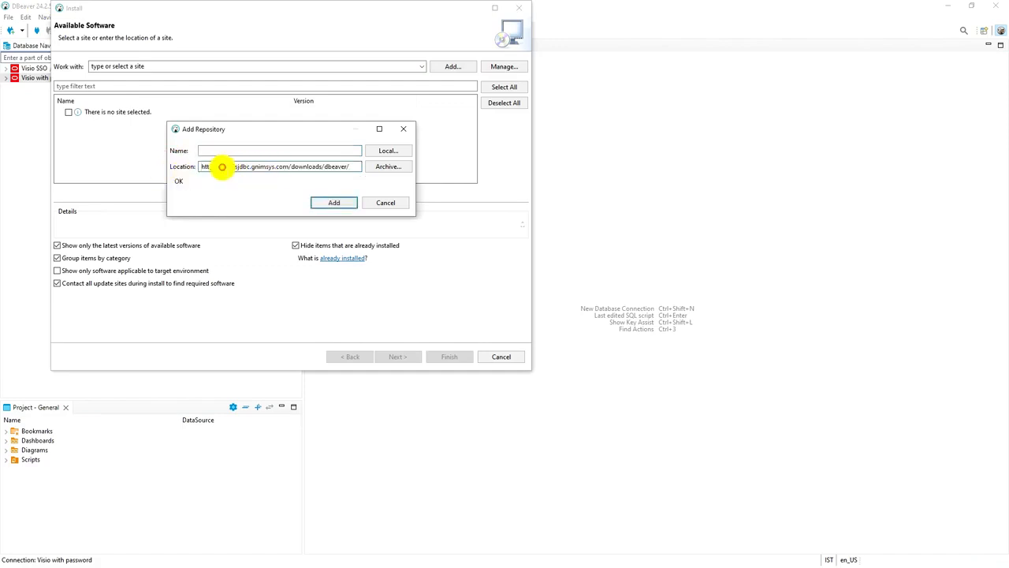
drag(222, 167, 252, 165)
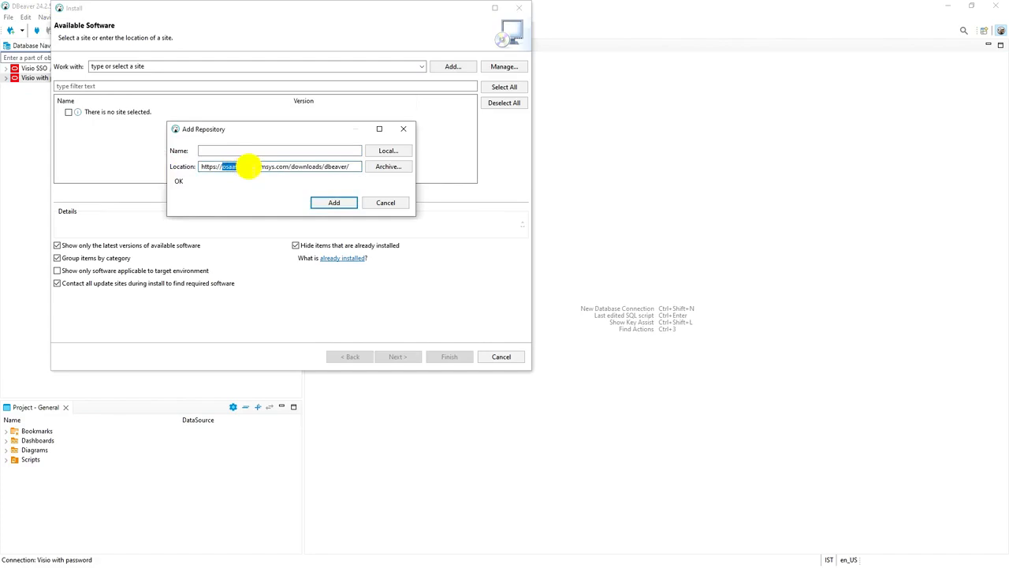
click(232, 150)
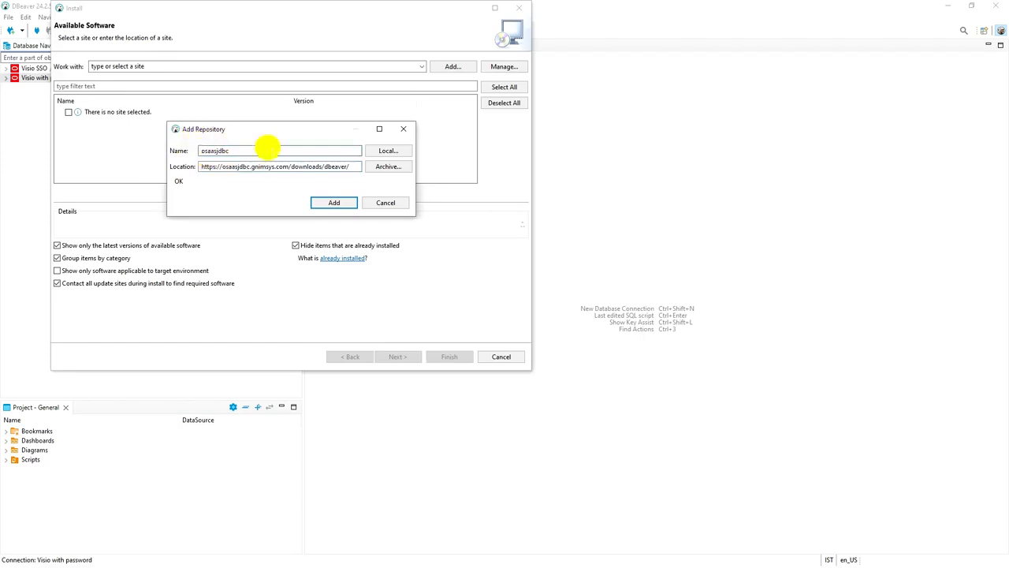
click(332, 206)
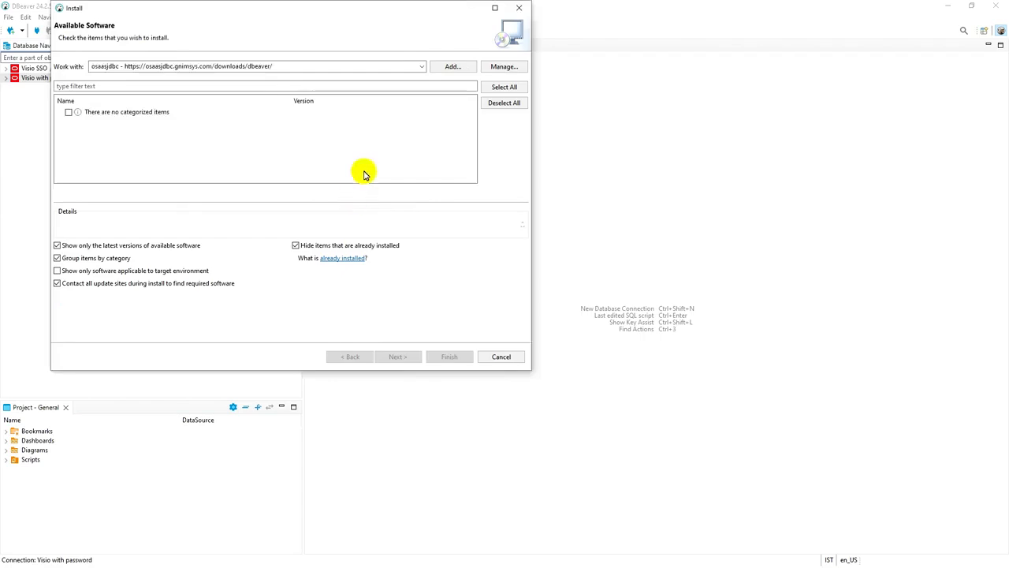
Turn off grouping items by category and contacting all update sites, and mark OSaaSJDBC for installation.
click(57, 246)
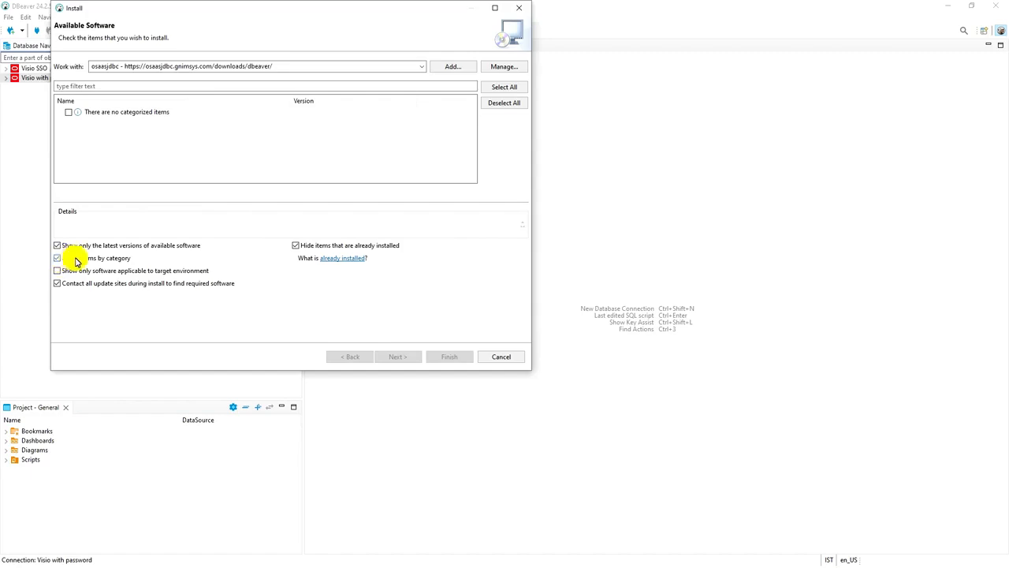
click(57, 259)
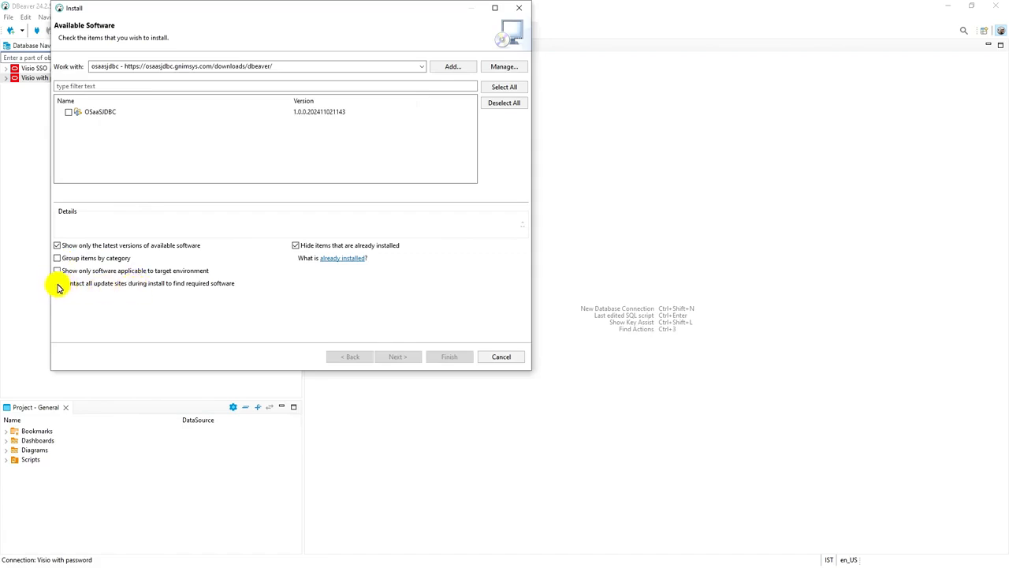
click(69, 114)
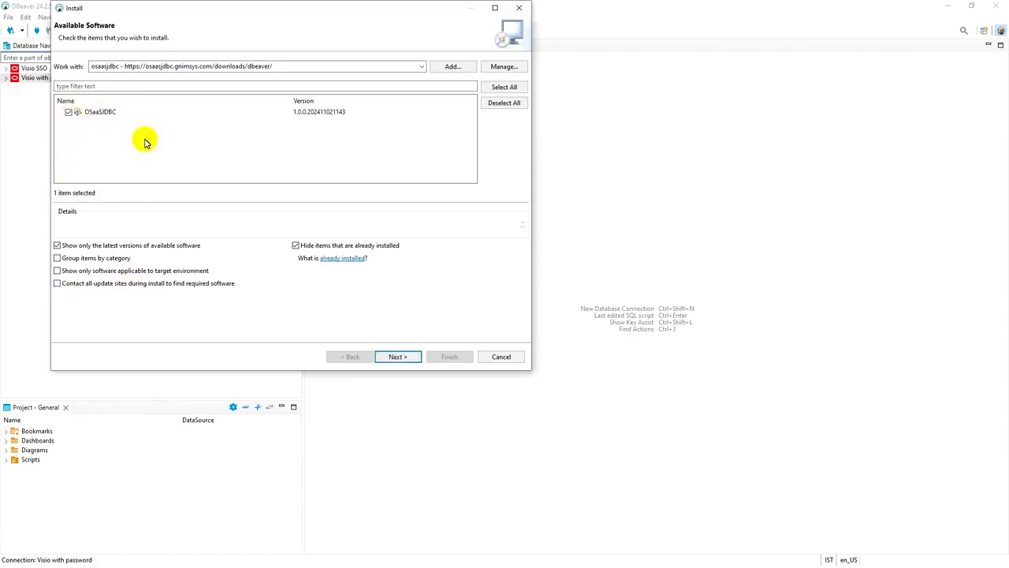
Proceed with the OSaaSJDBC installation and accept the terms of the license agreements.
click(403, 357)
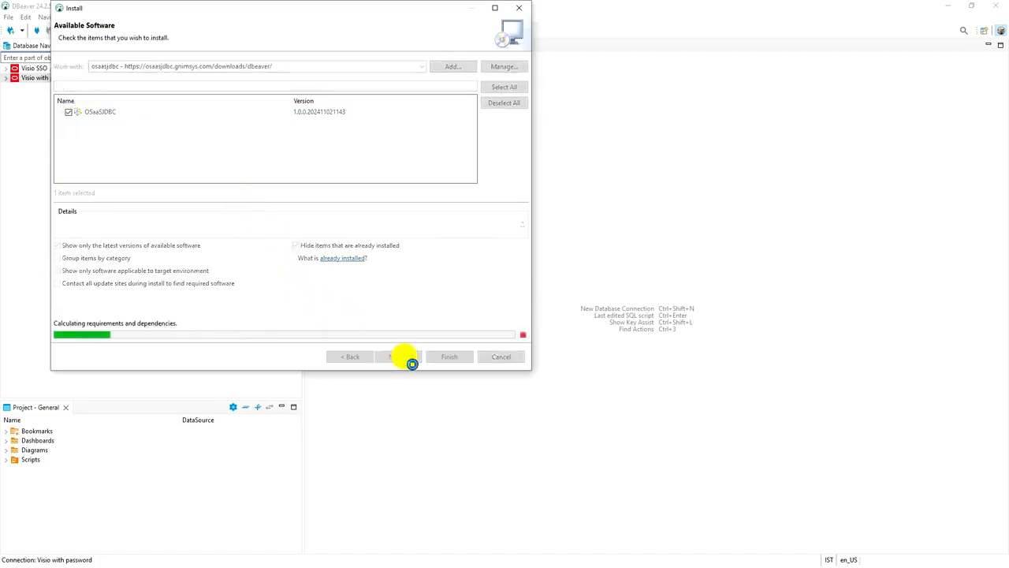
click(403, 357)
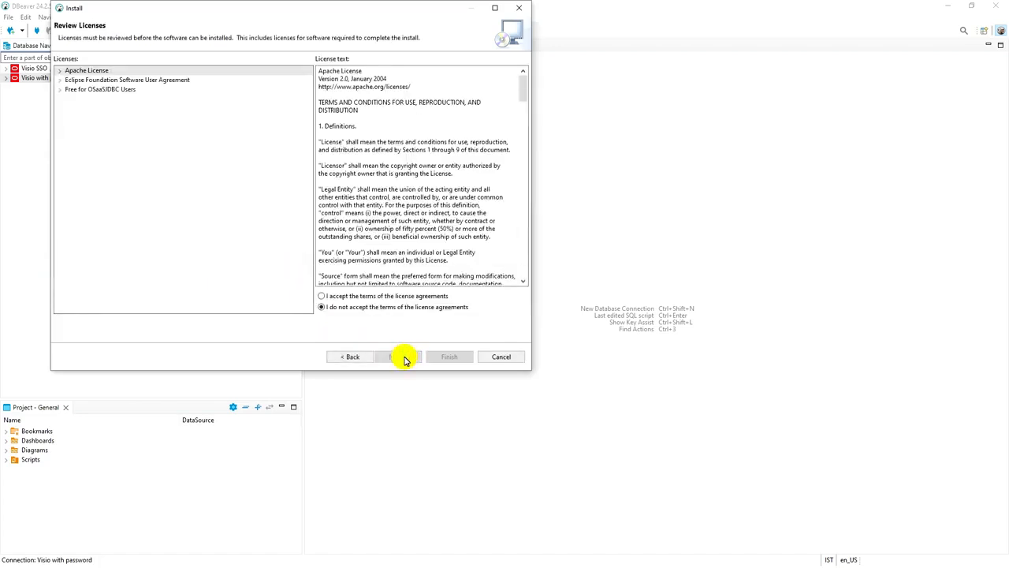
click(329, 296)
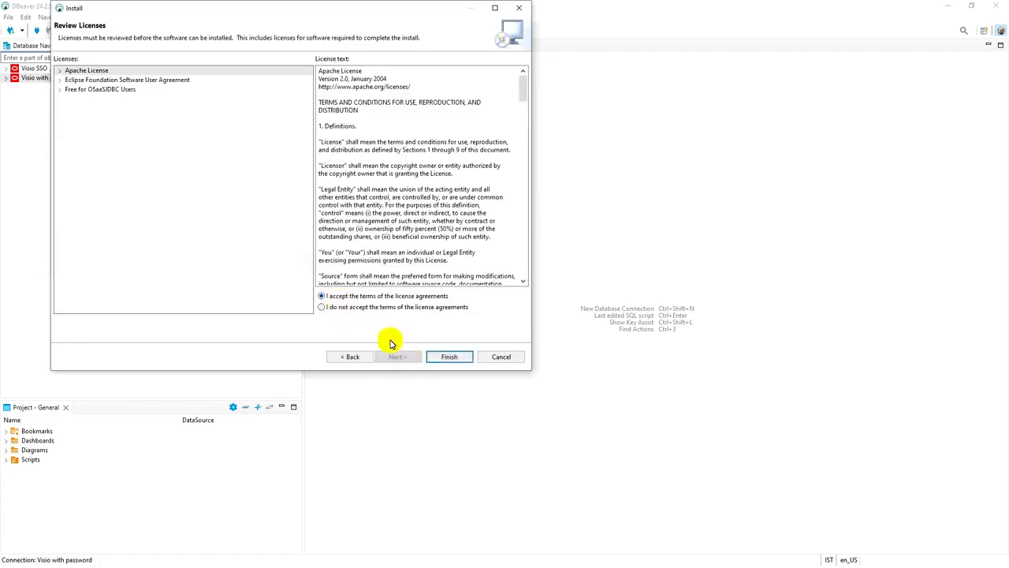
click(453, 359)
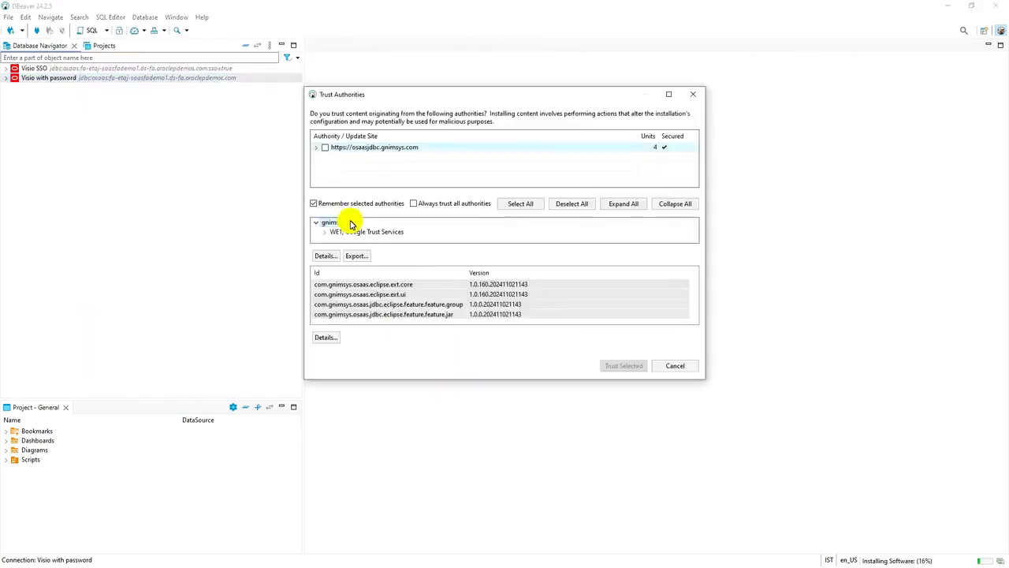
click(325, 151)
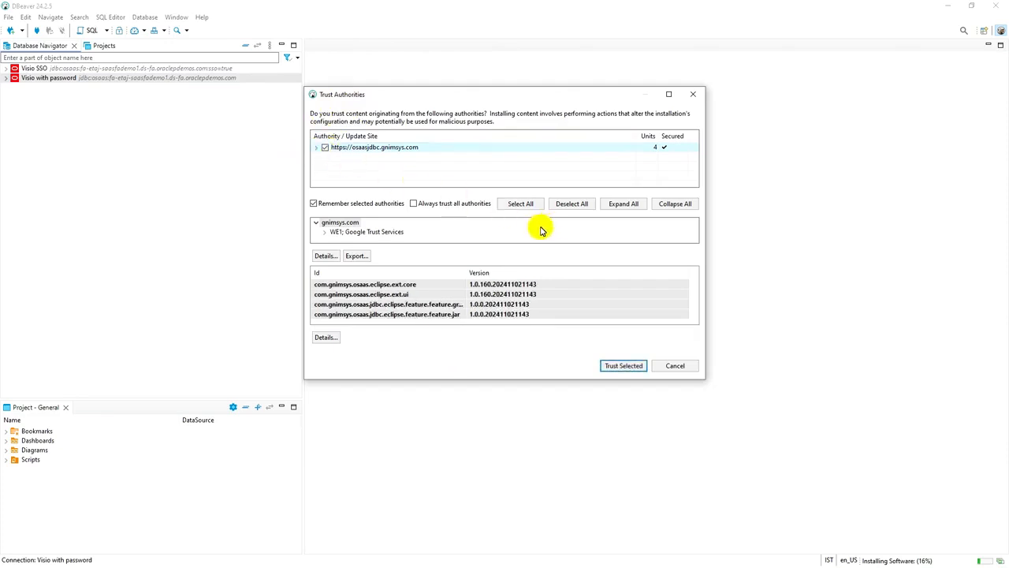
click(625, 366)
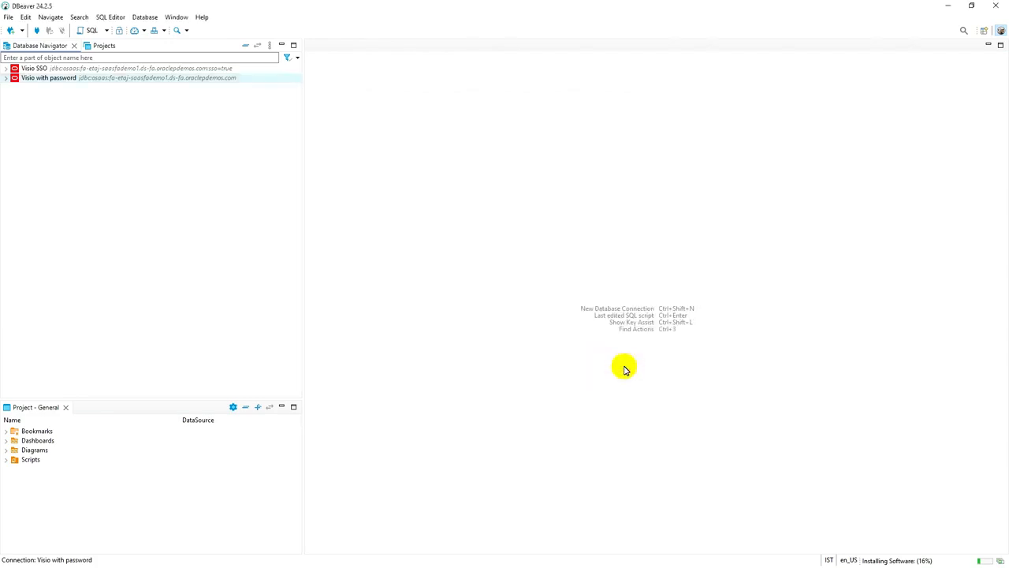
click(323, 215)
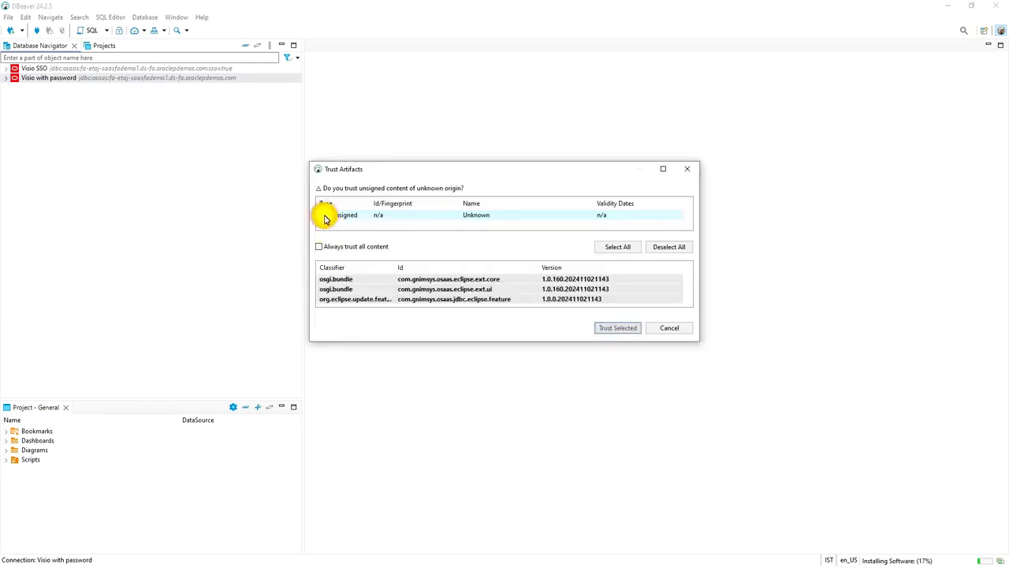
click(604, 326)
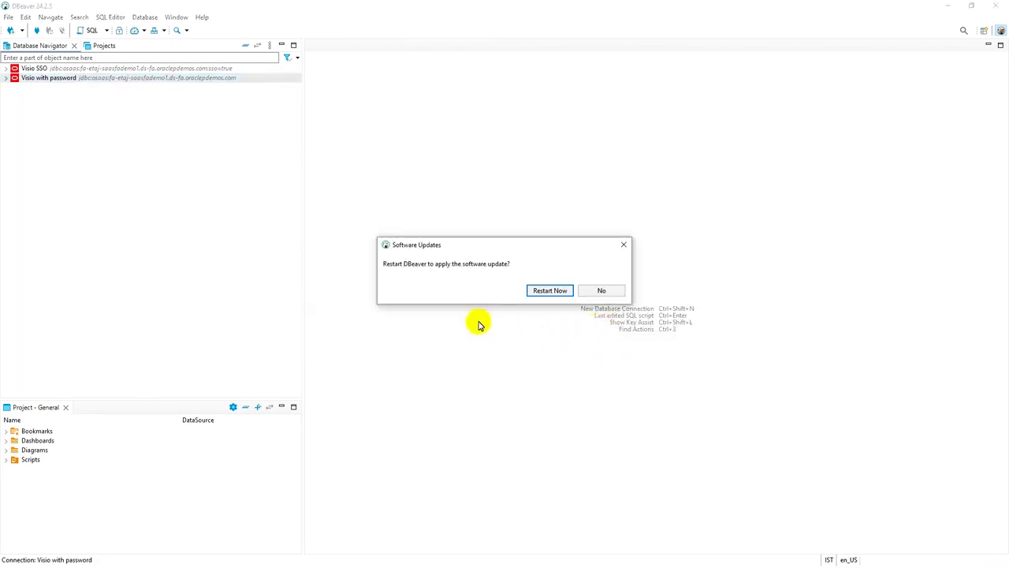
Restart DBeaver to apply the software update and dismiss the tip of the day.
click(550, 291)
click(554, 295)
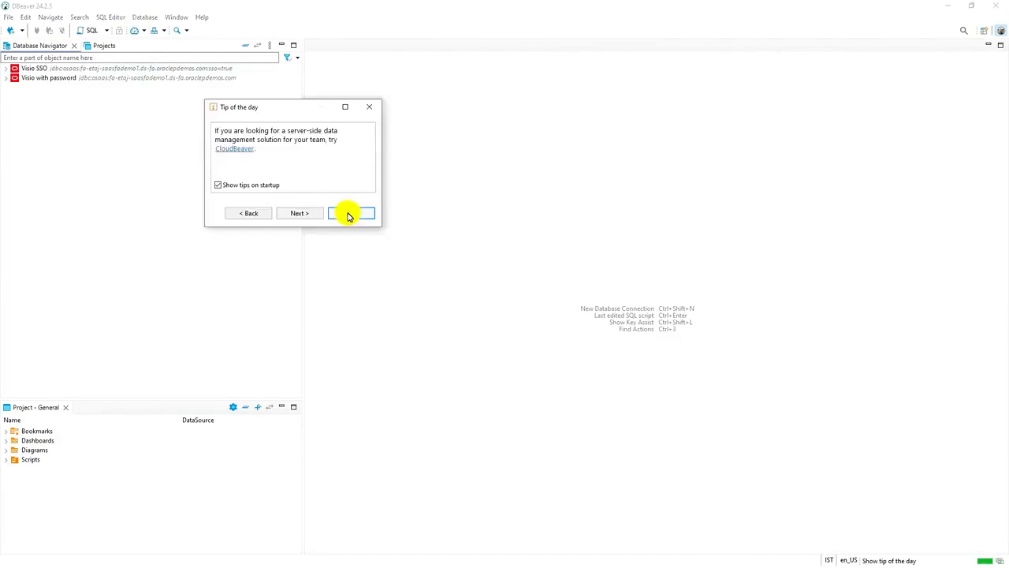
click(349, 215)
Open the Driver Manager, filter the drivers by "OSaa" and select the OSaaSJDBC driver.
click(138, 17)
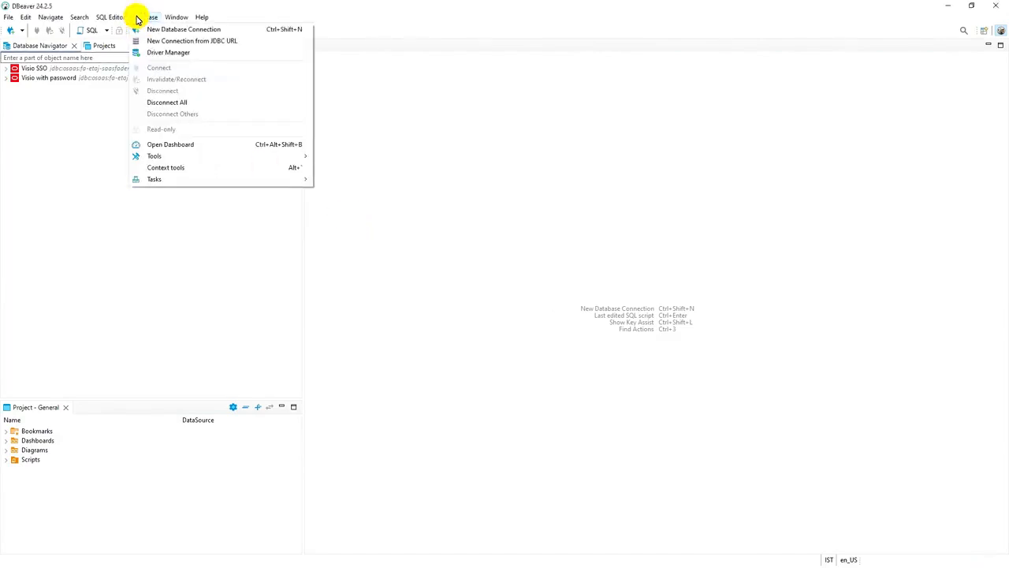
click(165, 52)
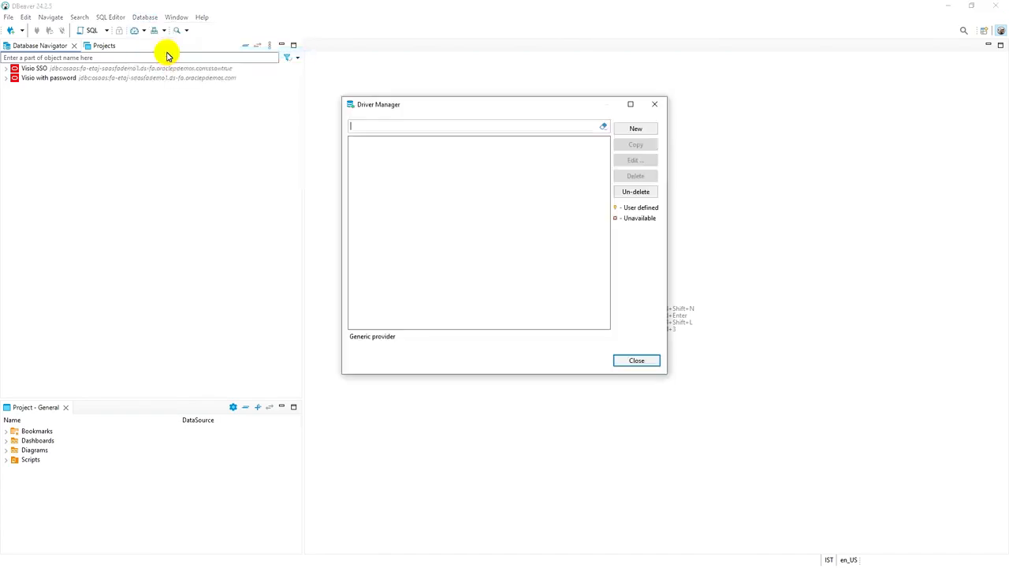
click(382, 125)
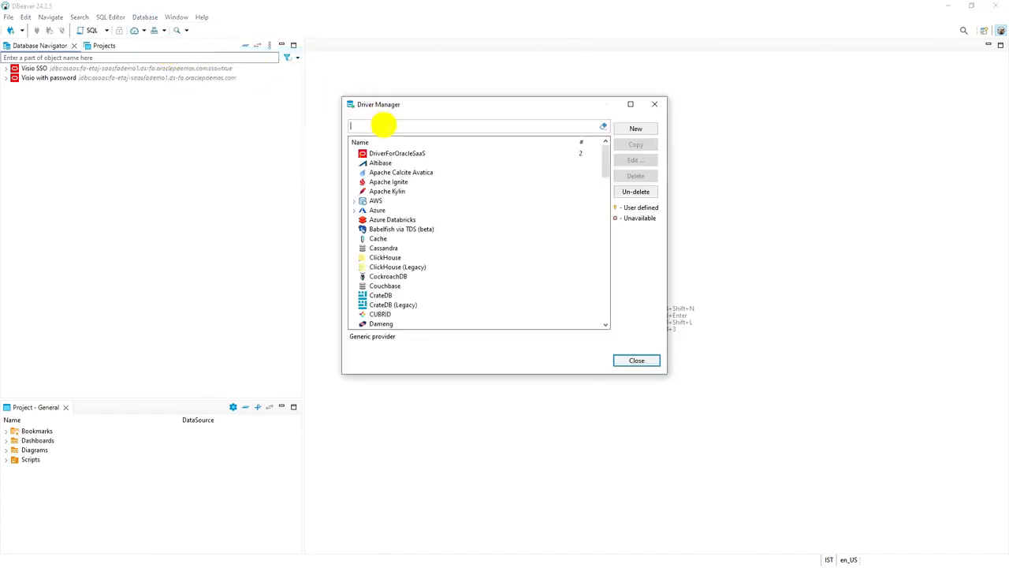
text(OSaa)
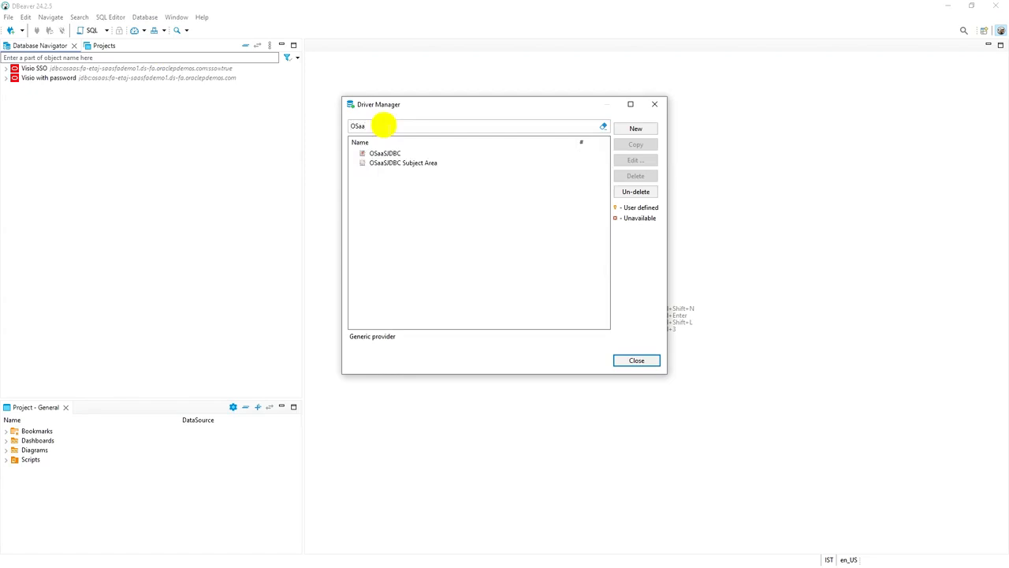
click(362, 166)
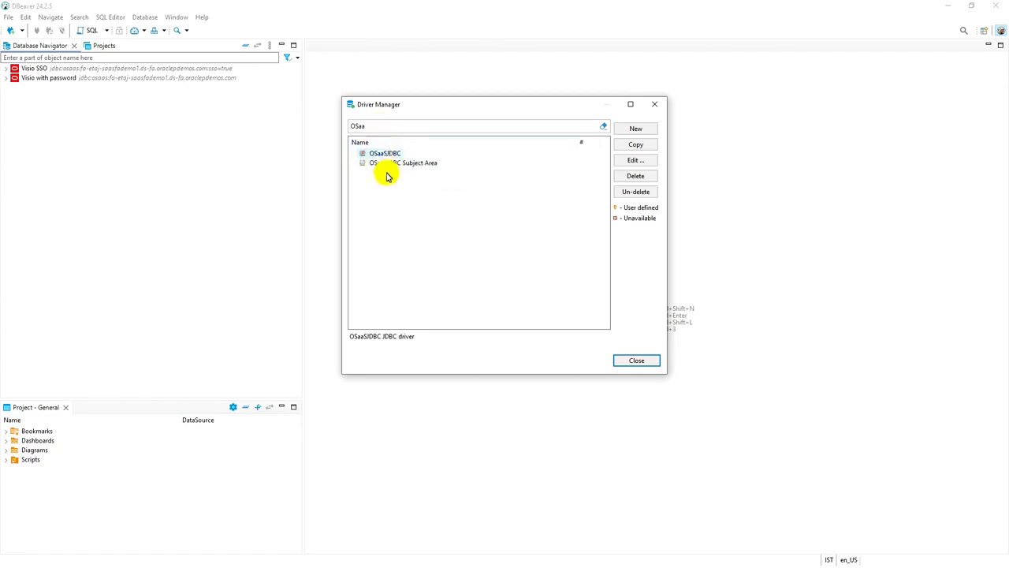
click(394, 164)
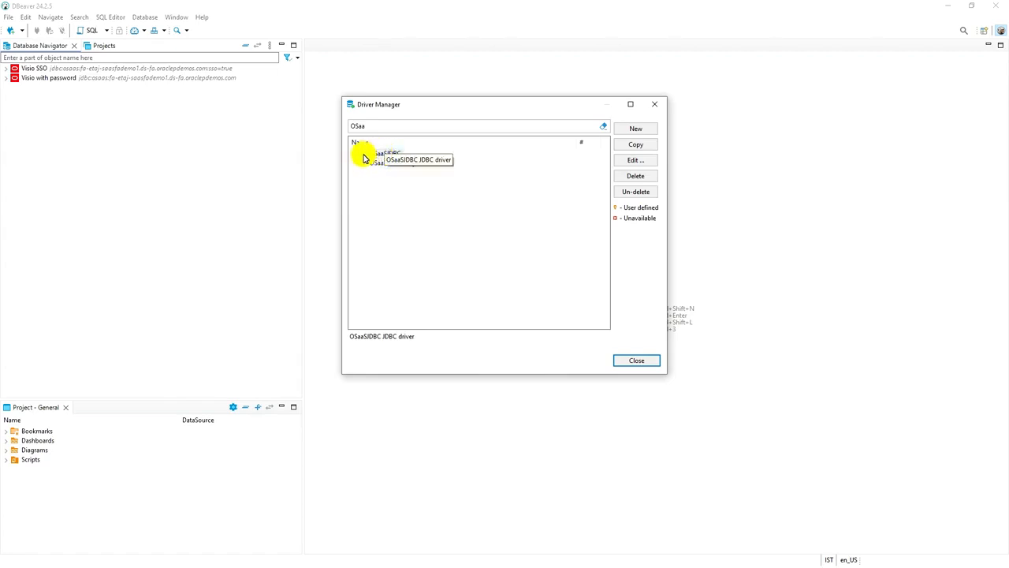
Download the OSaaSJDBC.zip library for the OSaaSJDBC driver and save the driver settings.
click(641, 160)
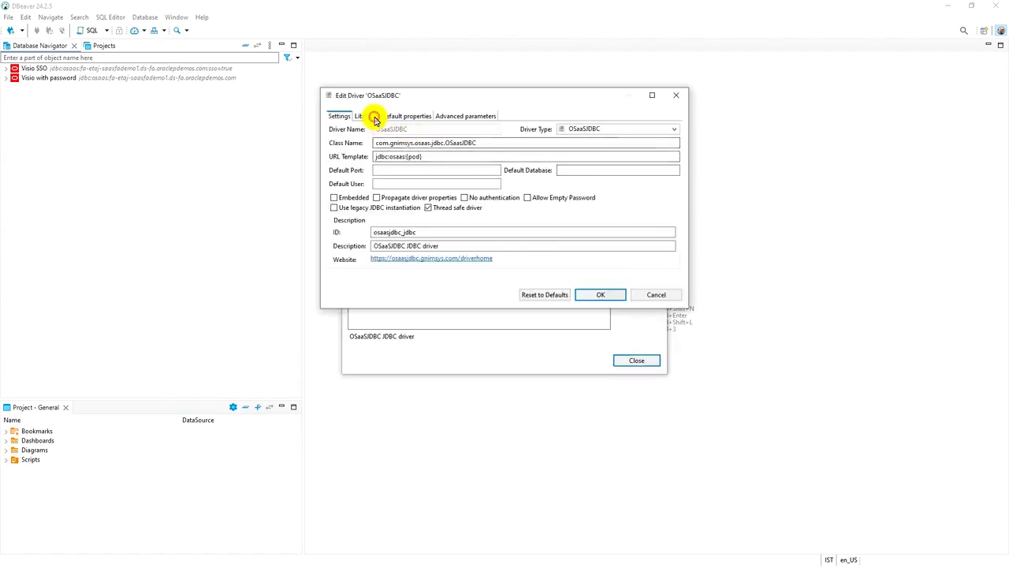
click(372, 116)
click(401, 132)
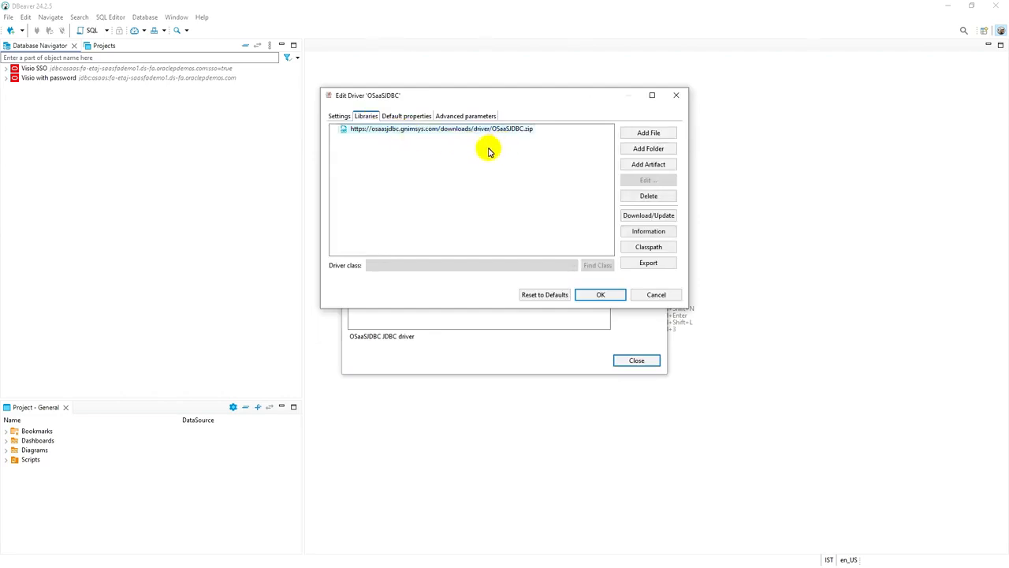
click(350, 129)
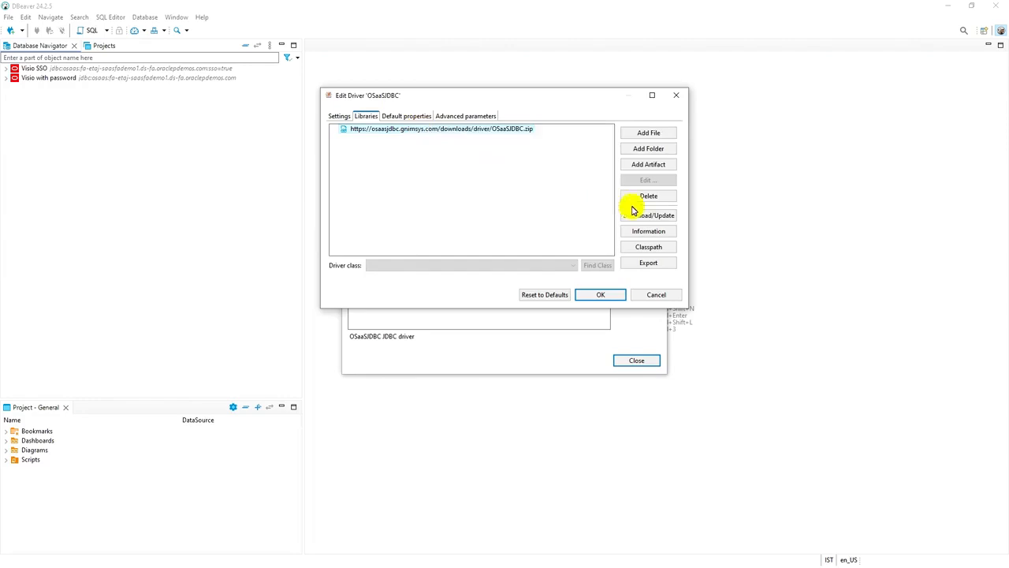
click(659, 216)
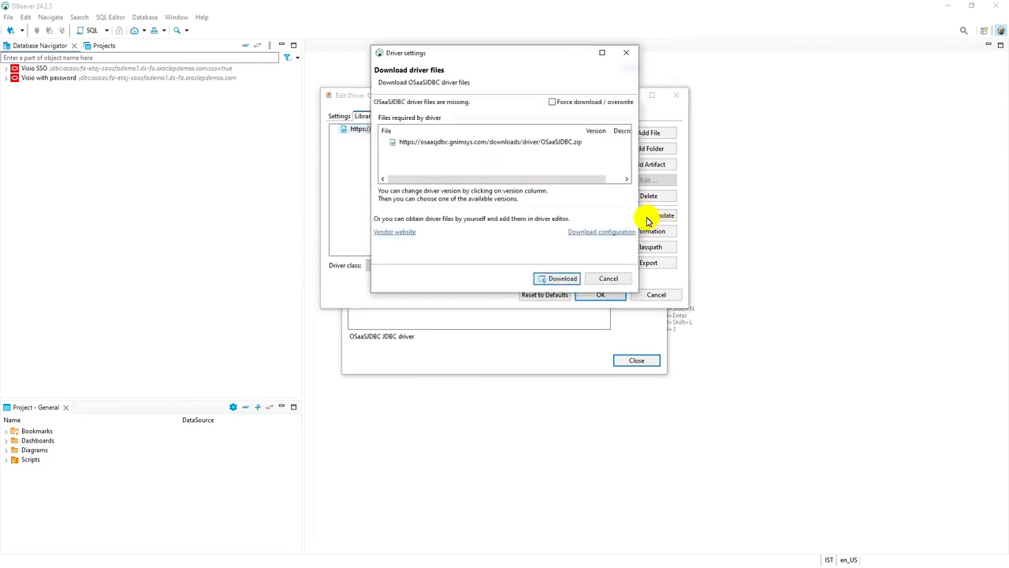
click(565, 281)
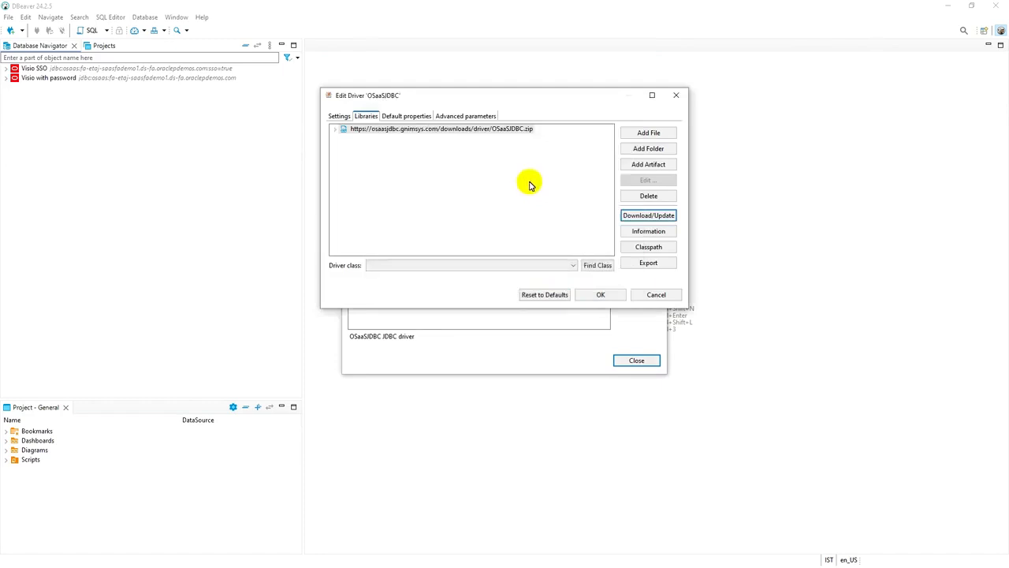
click(610, 296)
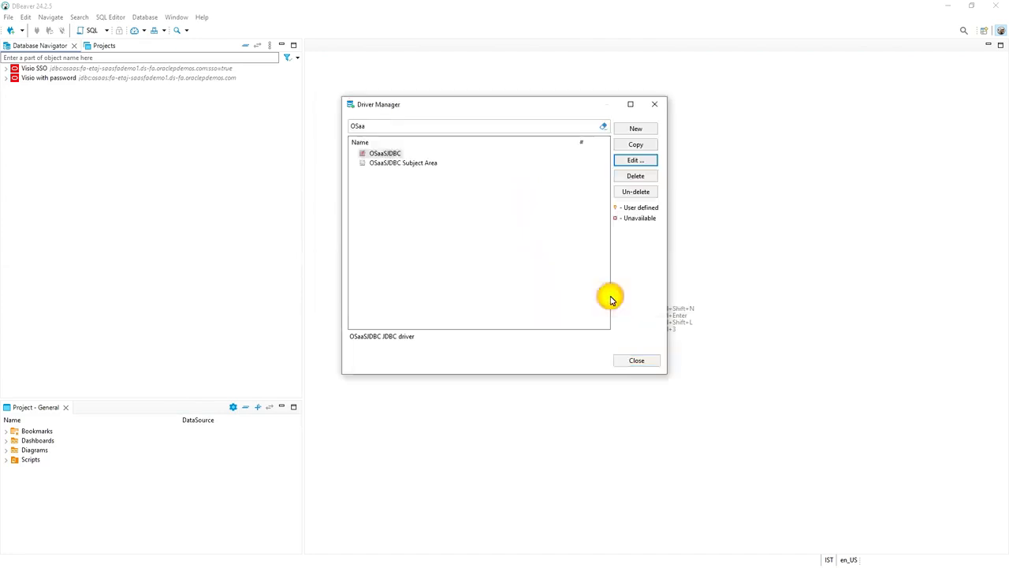
Edit the OSaaSJDBC driver and enter the license key as the value of its licenseKey default property.
click(634, 160)
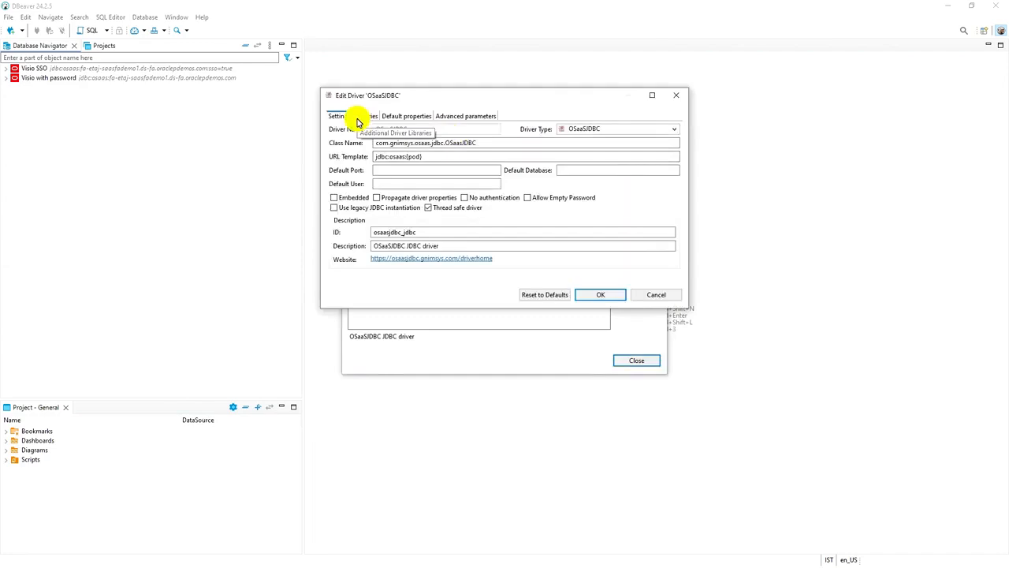
click(401, 117)
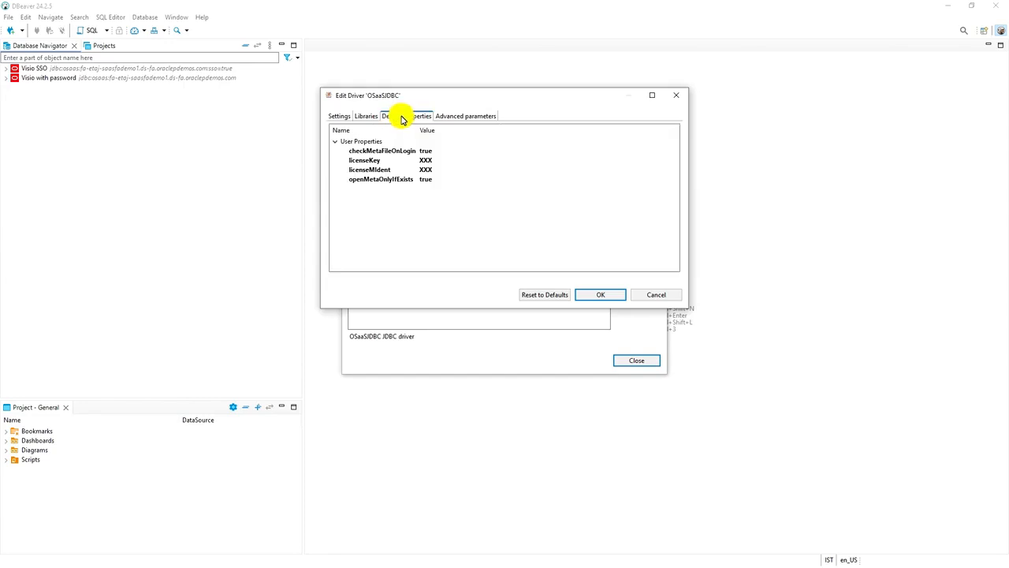
click(366, 163)
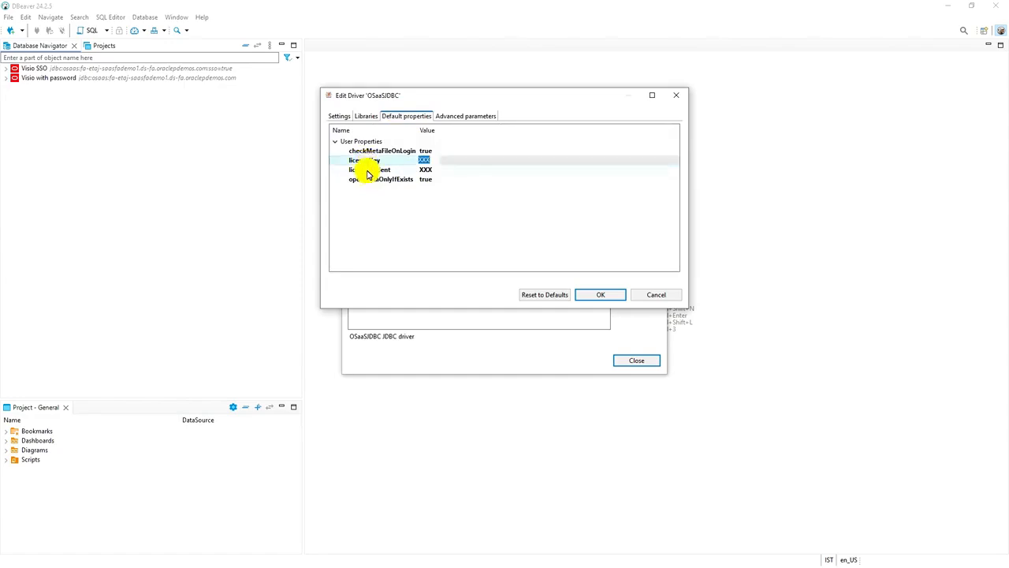
click(367, 169)
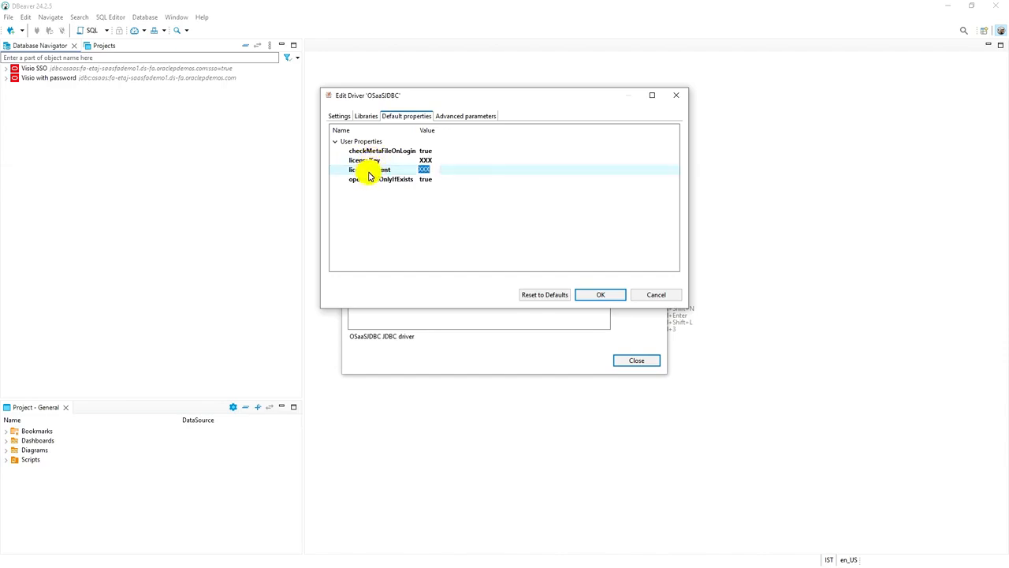
click(367, 161)
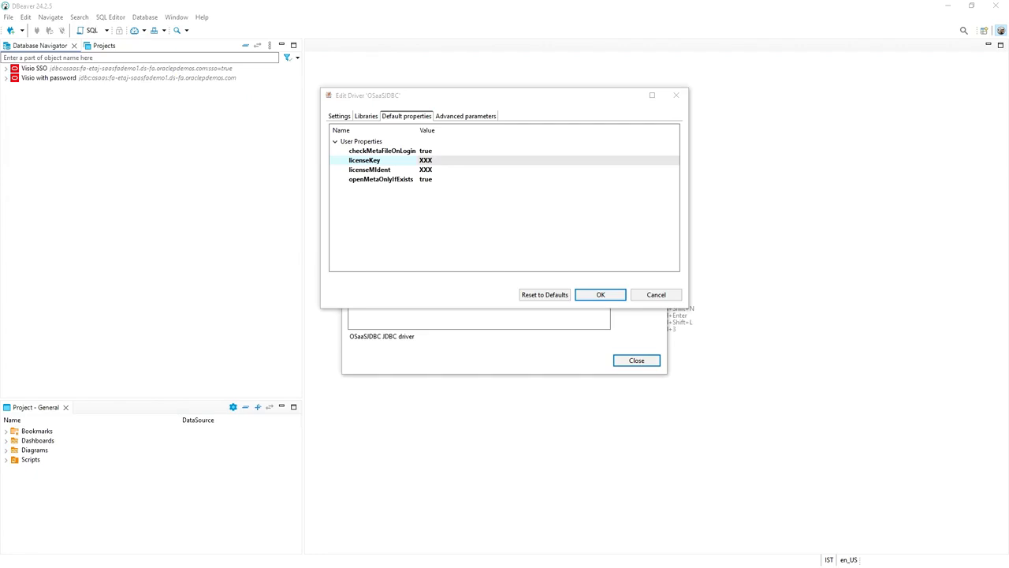
click(424, 162)
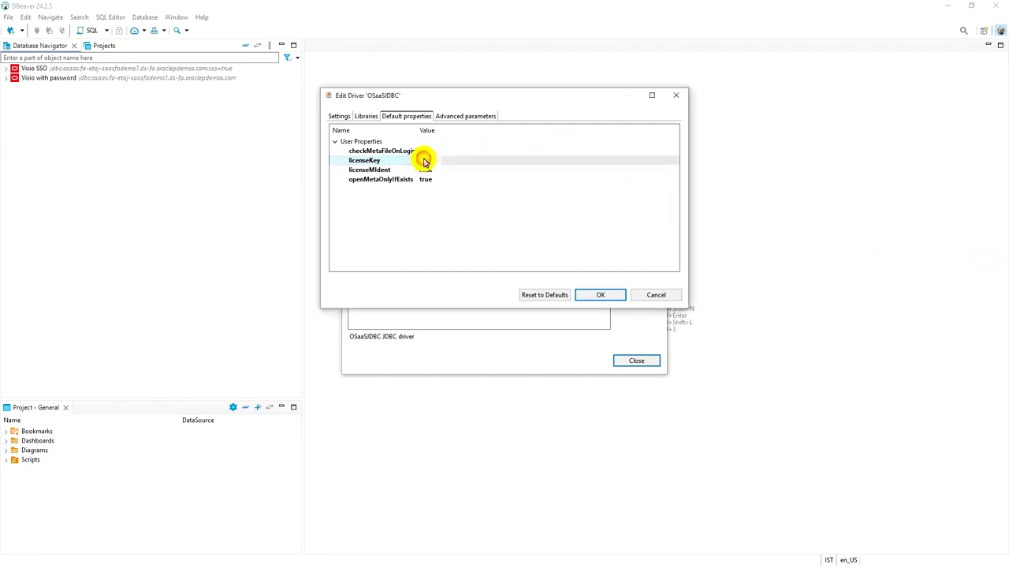
click(431, 164)
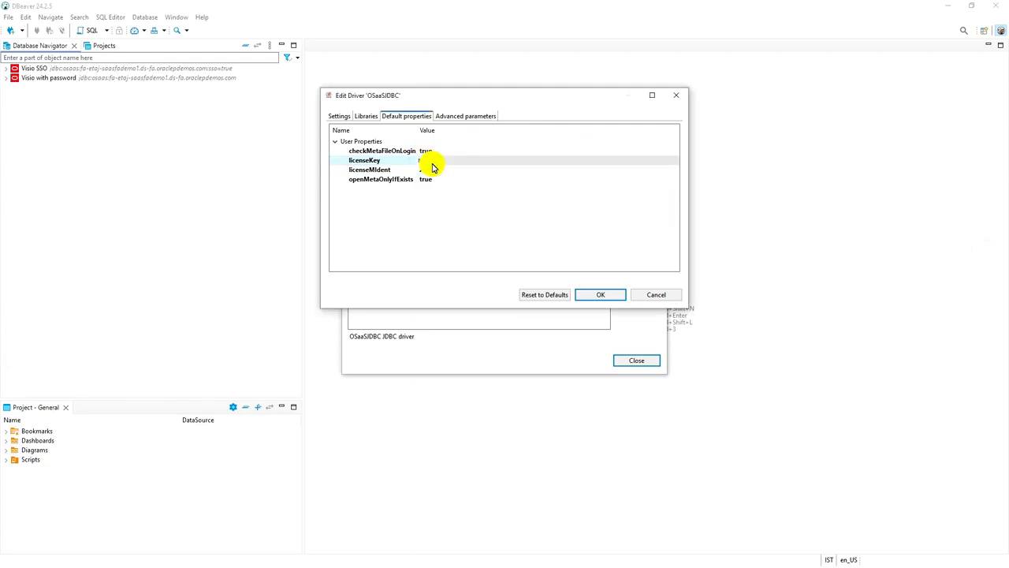
key(Return)
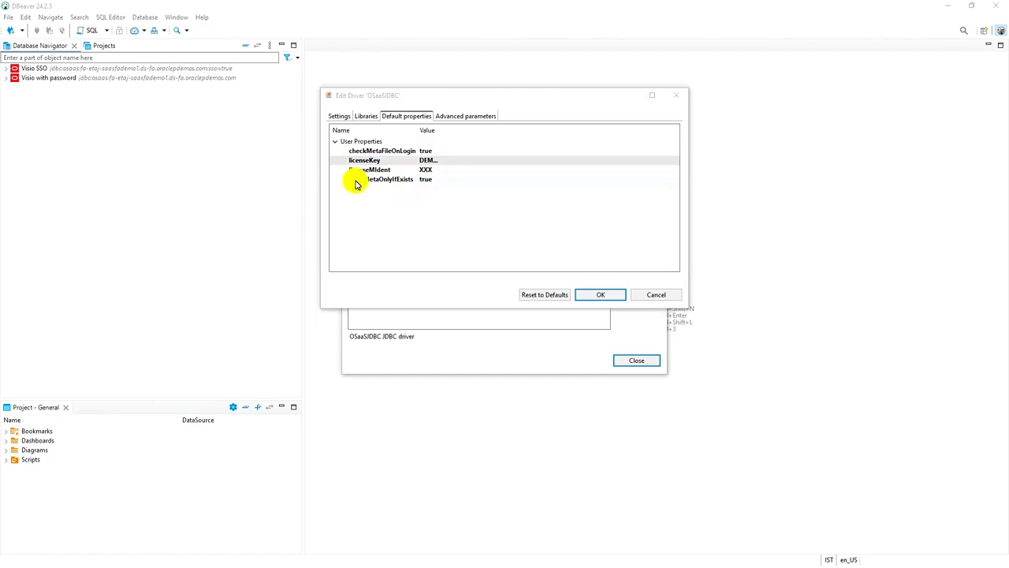
Enter the machine identifier as the licenseMIdent default property, save the driver settings and close the Driver Manager.
click(426, 172)
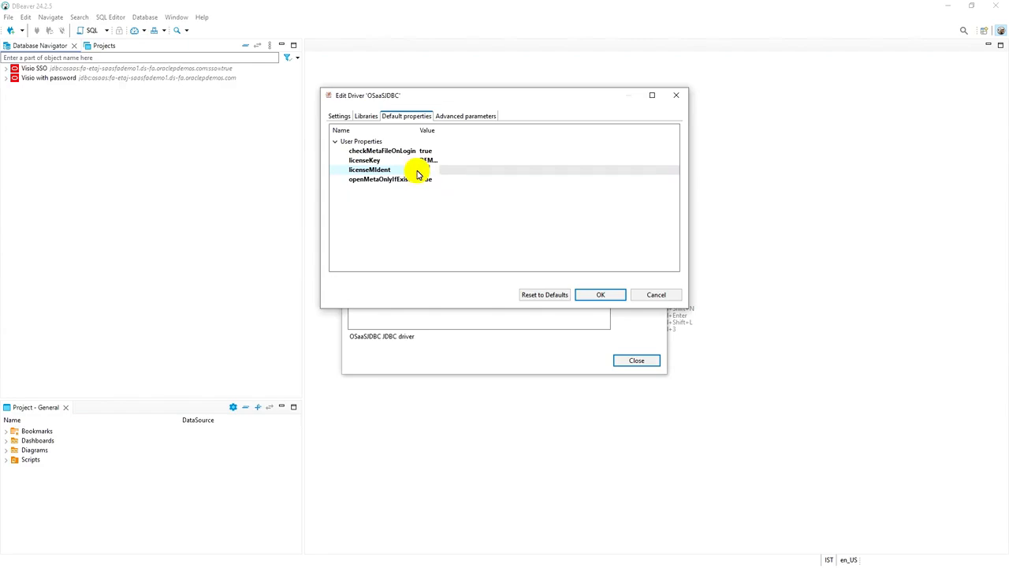
click(448, 171)
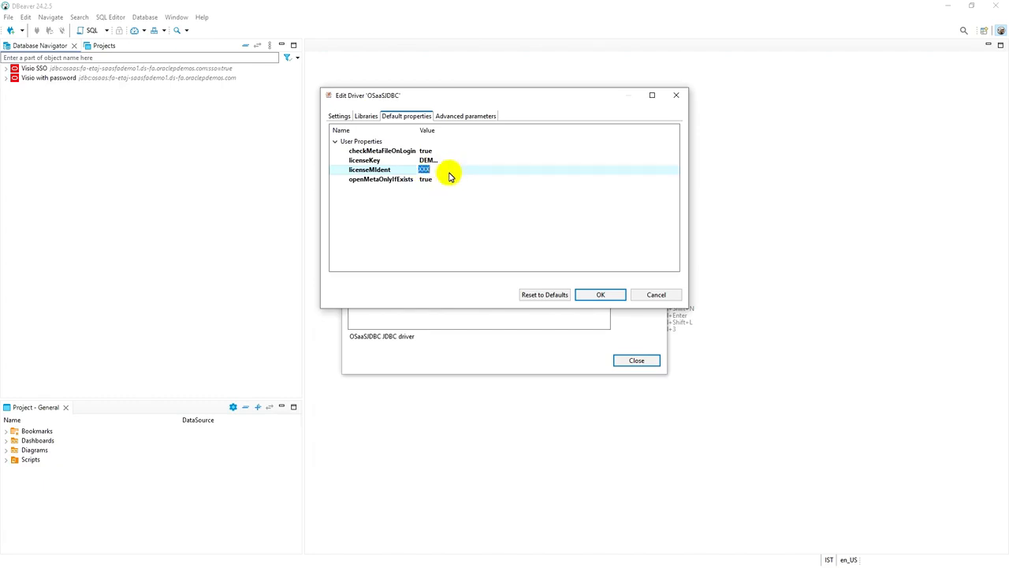
text(mart)
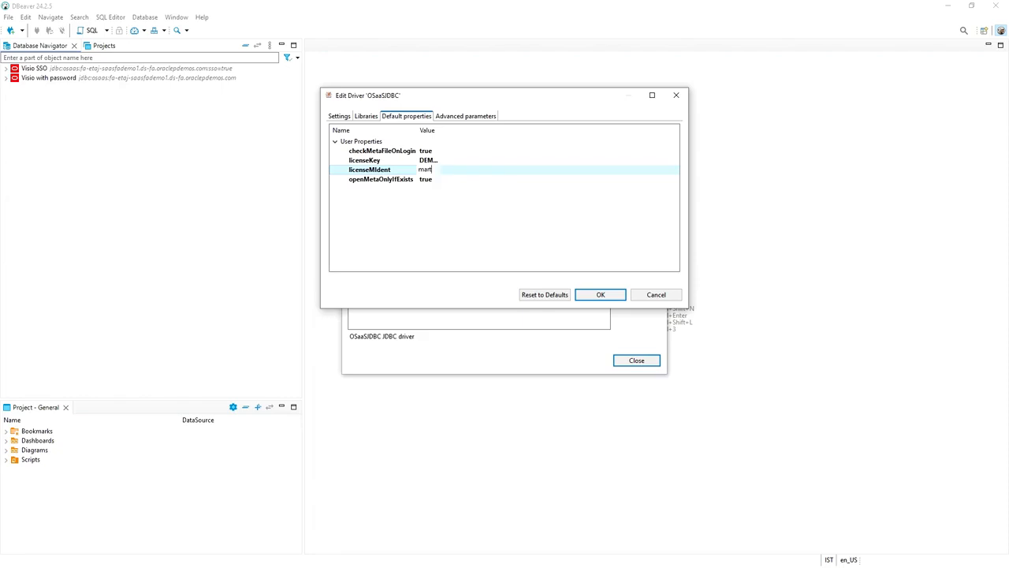
text(laptop)
click(608, 296)
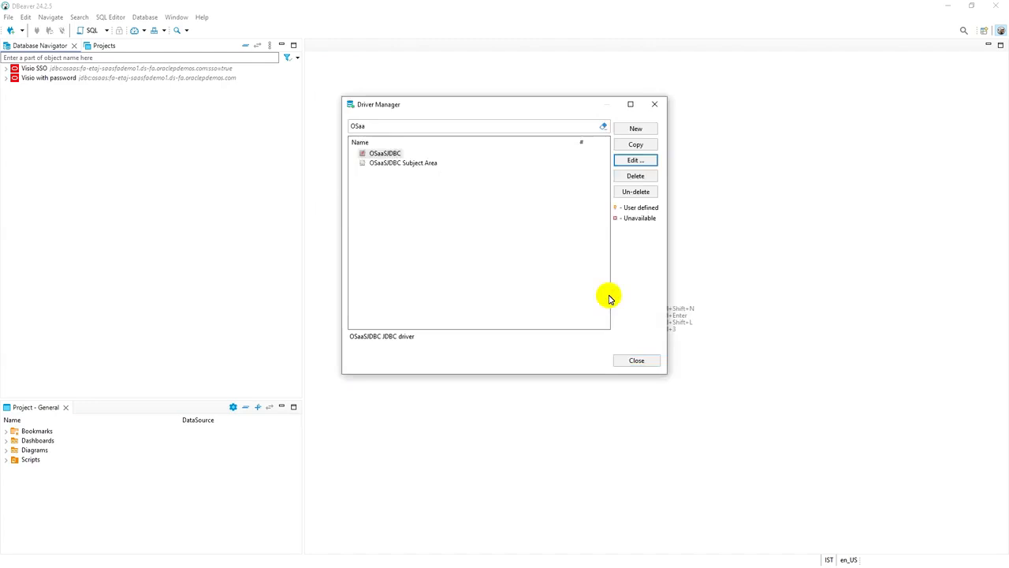
click(641, 362)
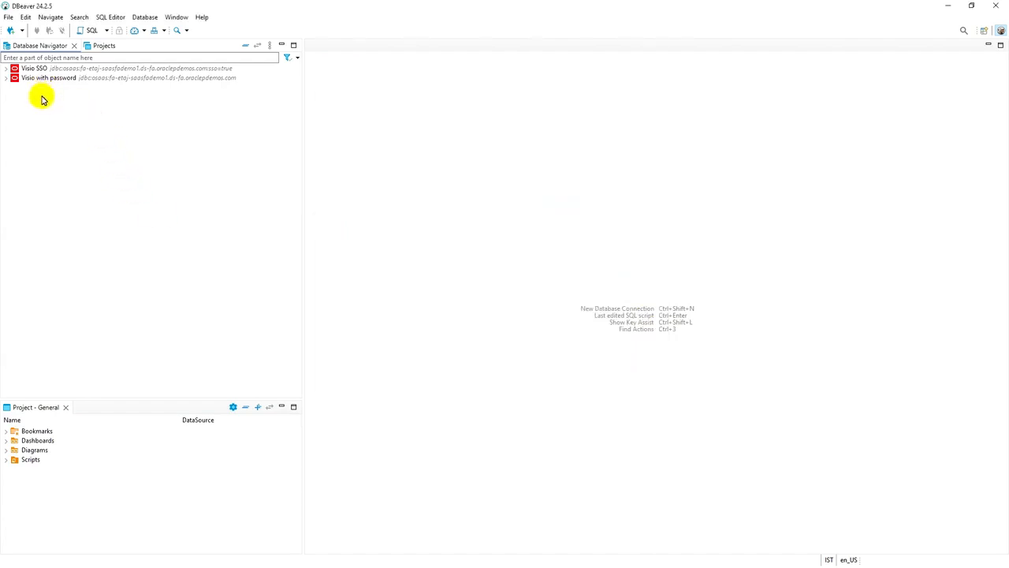
Start a new database connection, filter the drivers by "Osa" and choose OSaaSJDBC.
click(11, 35)
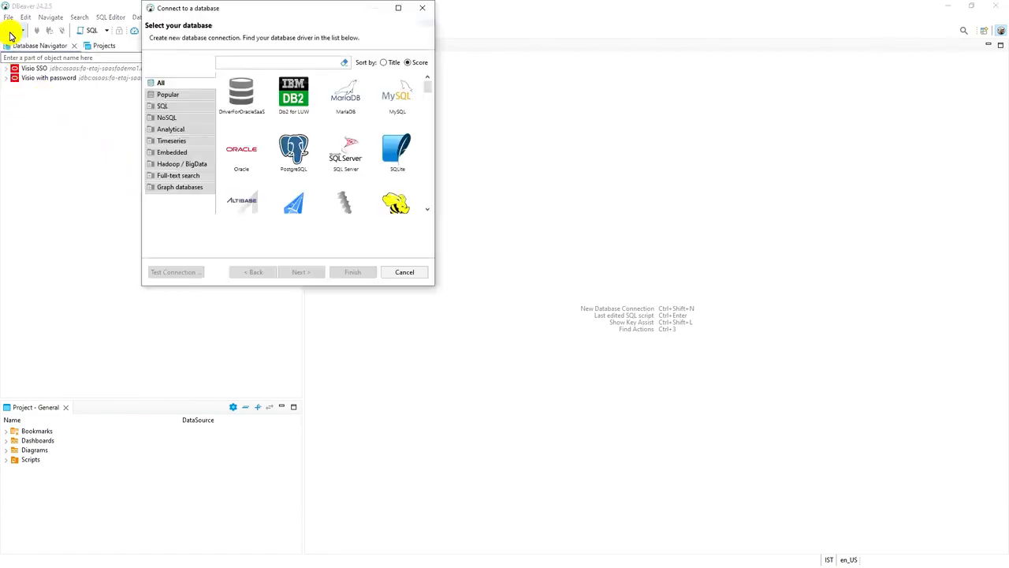
click(261, 60)
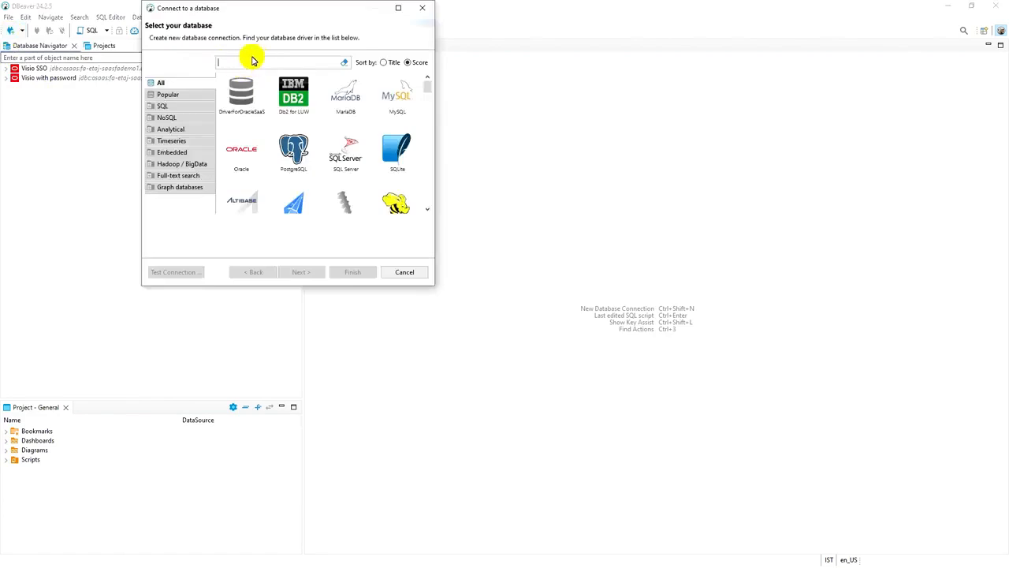
text(Osa)
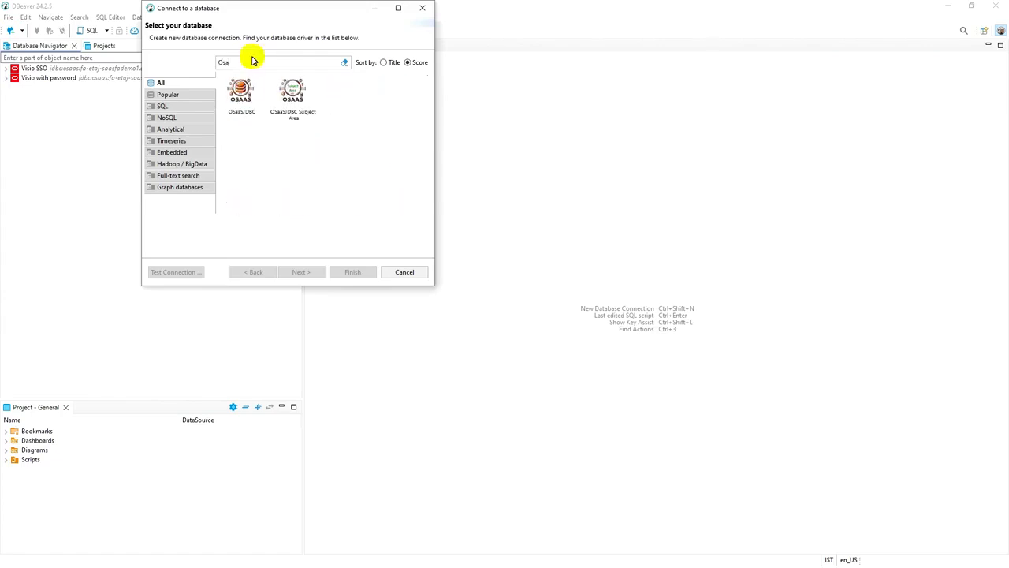
click(241, 89)
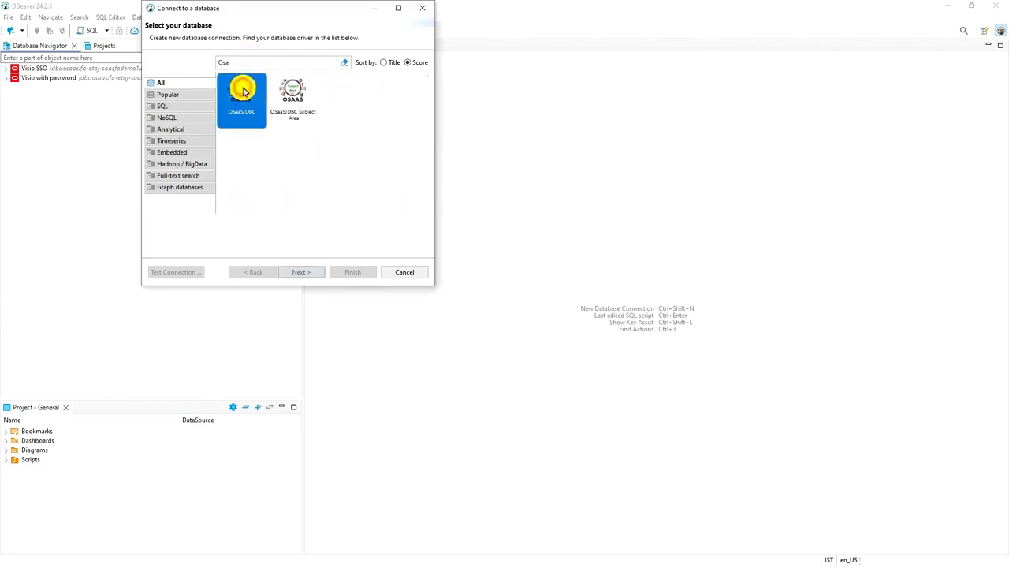
click(307, 274)
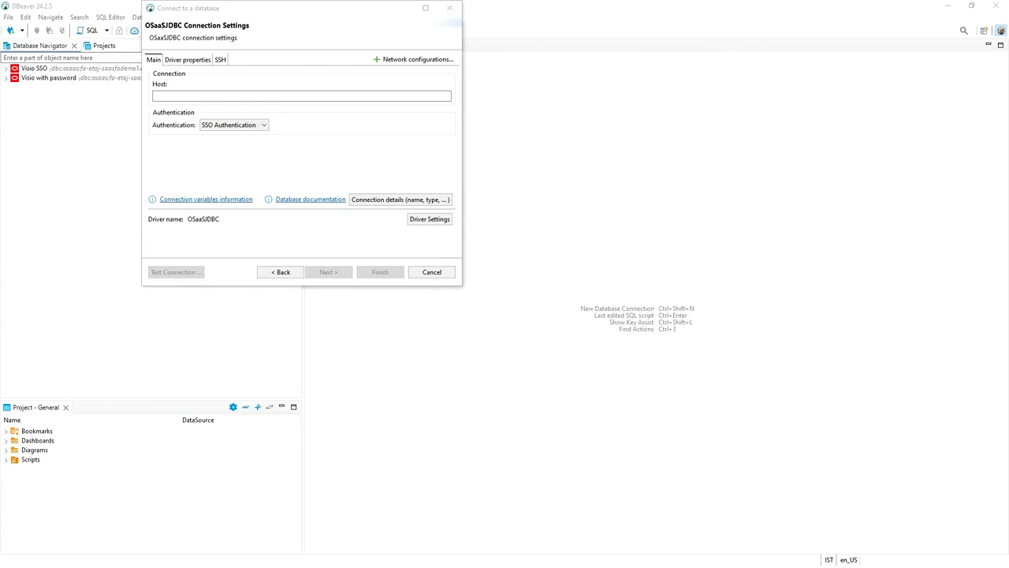
Set the connection host to fa-etaj-saasfademo1.ds-fa.oraclepdemos.com, keep SSO Authentication and finish creating the connection.
click(381, 94)
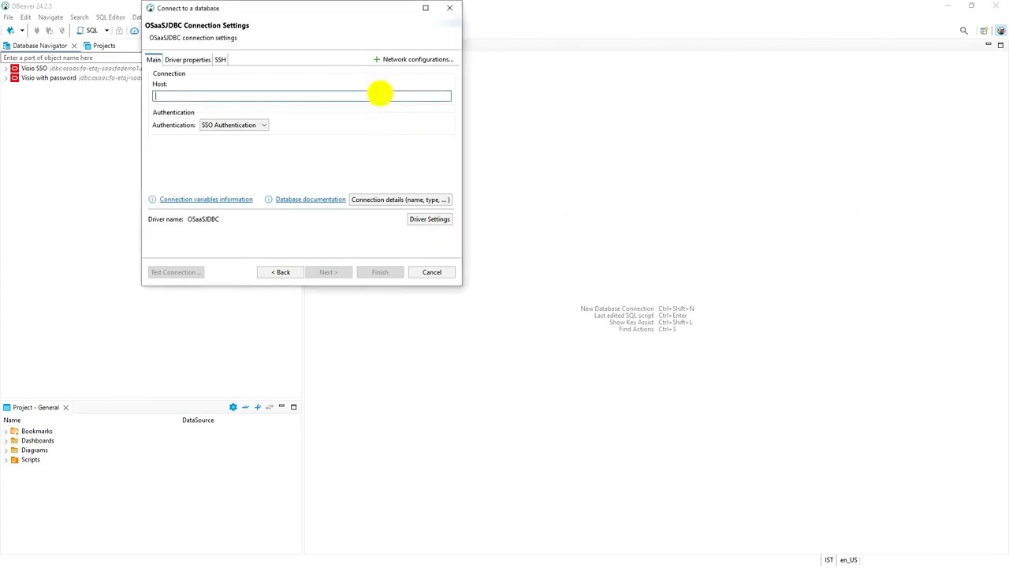
text(fa-etaj-saasfademo1.ds-fa.oraclepdemos.com)
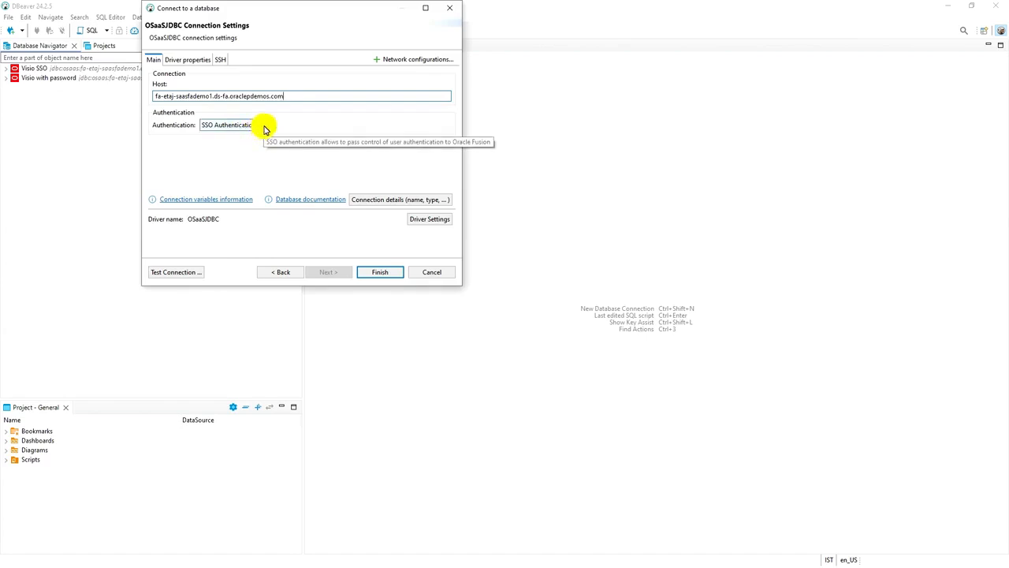
click(264, 130)
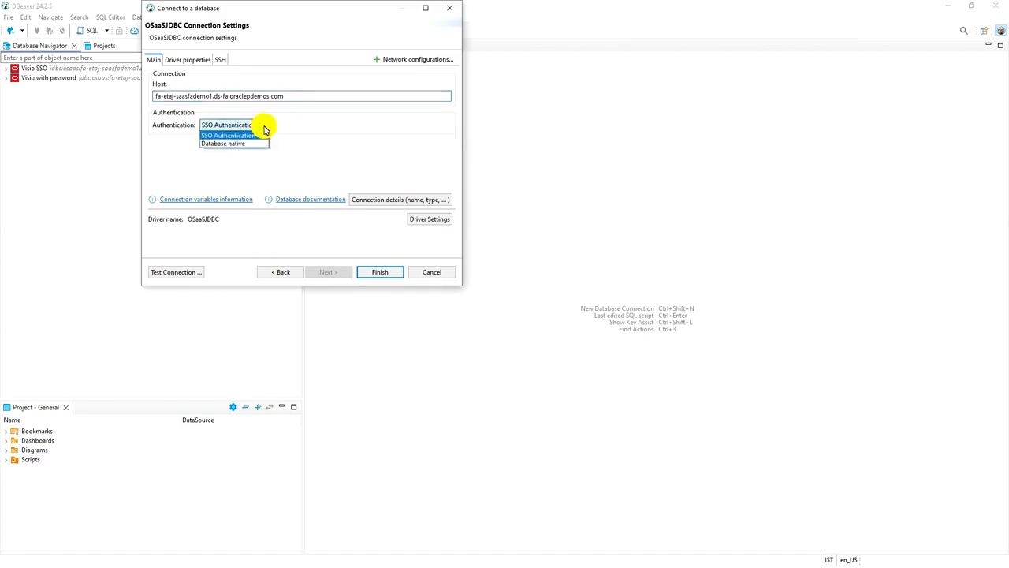
click(264, 128)
click(263, 126)
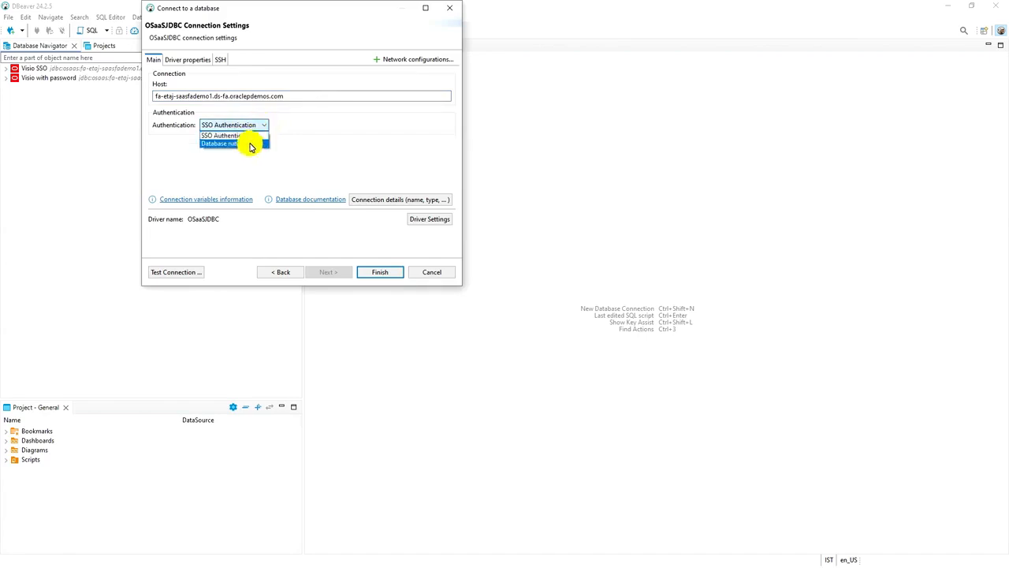
click(307, 119)
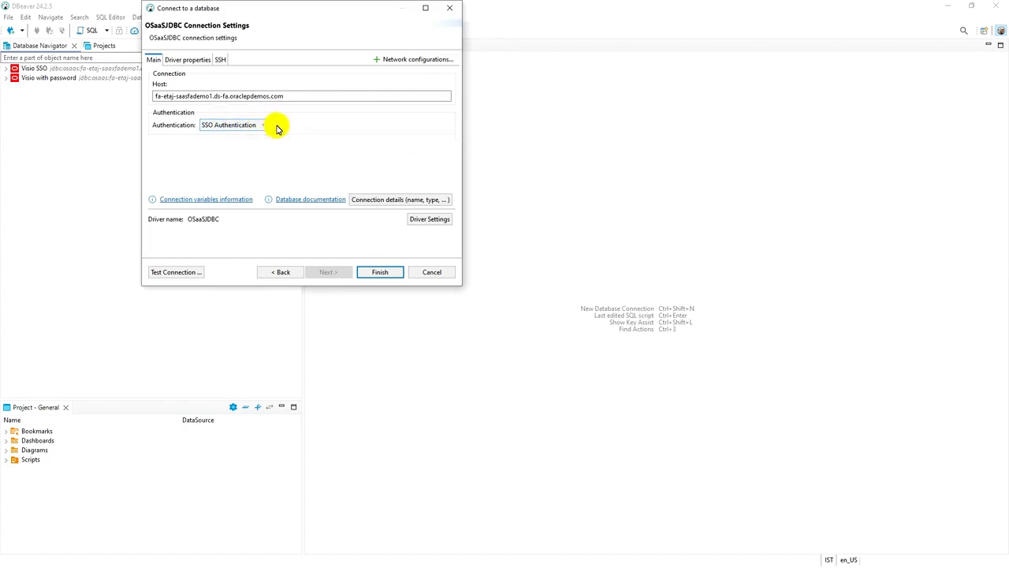
click(379, 272)
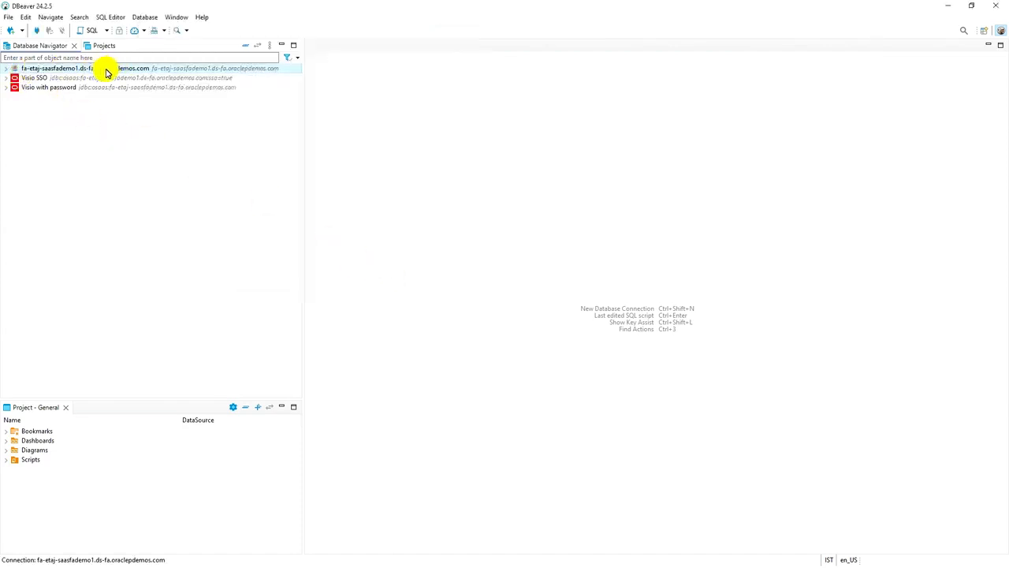
Connect to fa-etaj-saasfademo1.ds-fa.oraclepdemos.com and sign in to Oracle Applications Cloud with user ID SCM_IMPL and the account password.
double_click(16, 69)
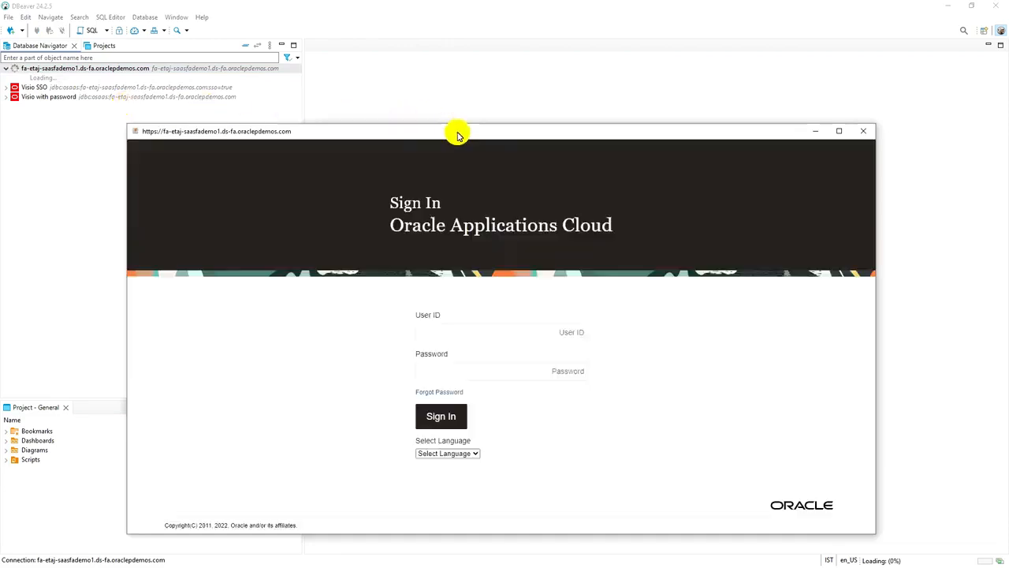
drag(455, 131, 445, 82)
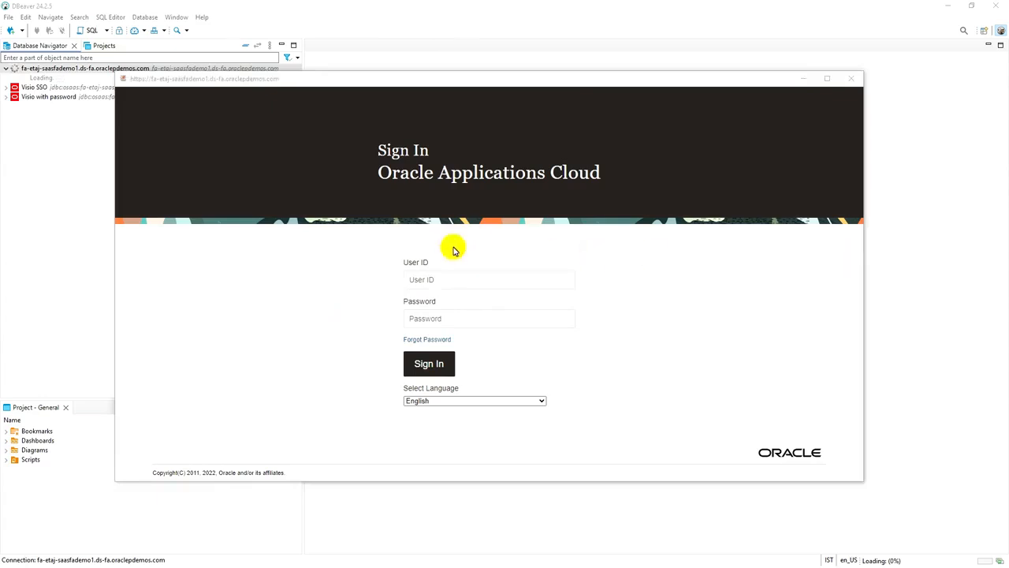
click(444, 277)
text(SCM_IMPL)
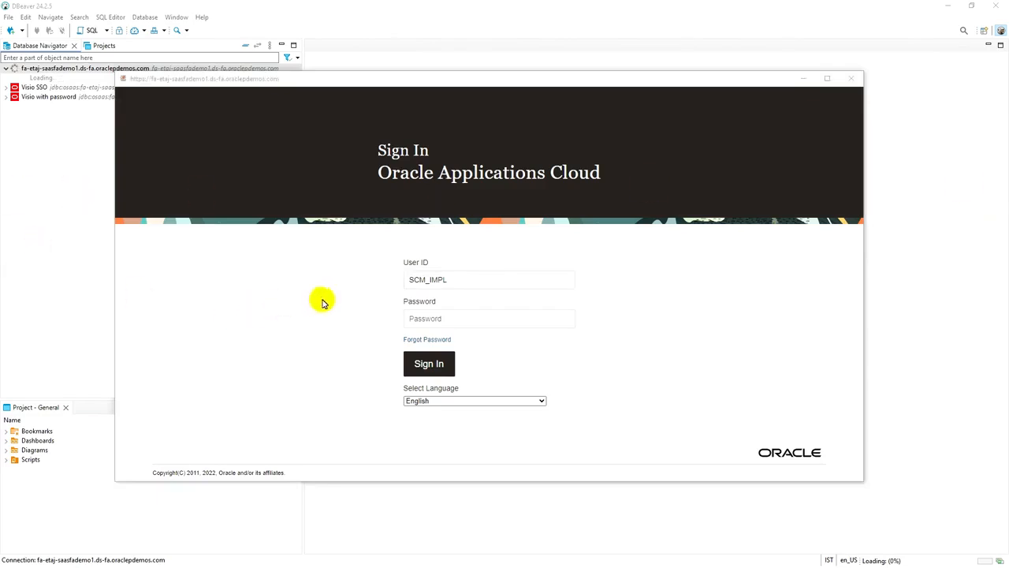
click(431, 320)
key(ctrl+v)
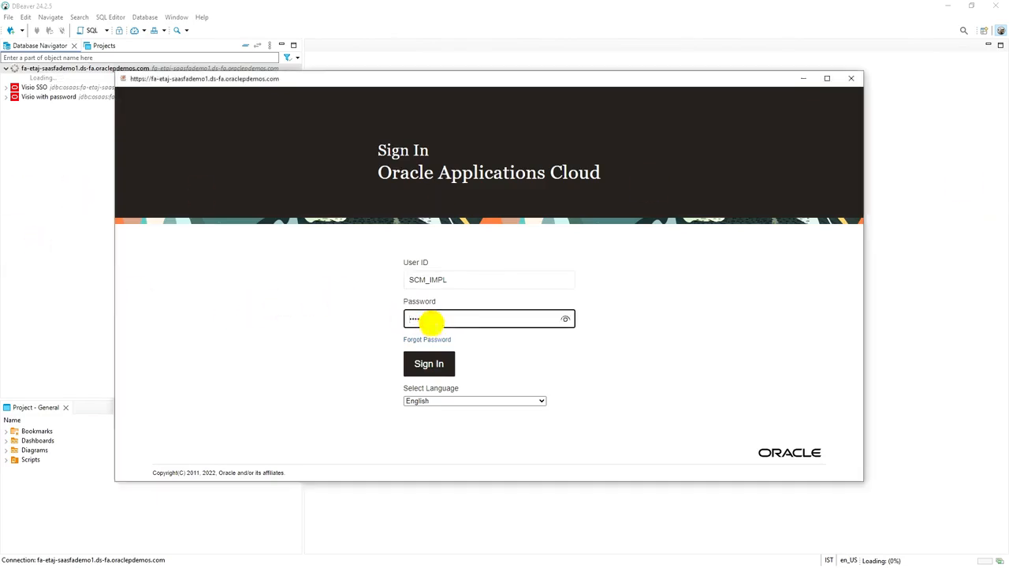
click(431, 366)
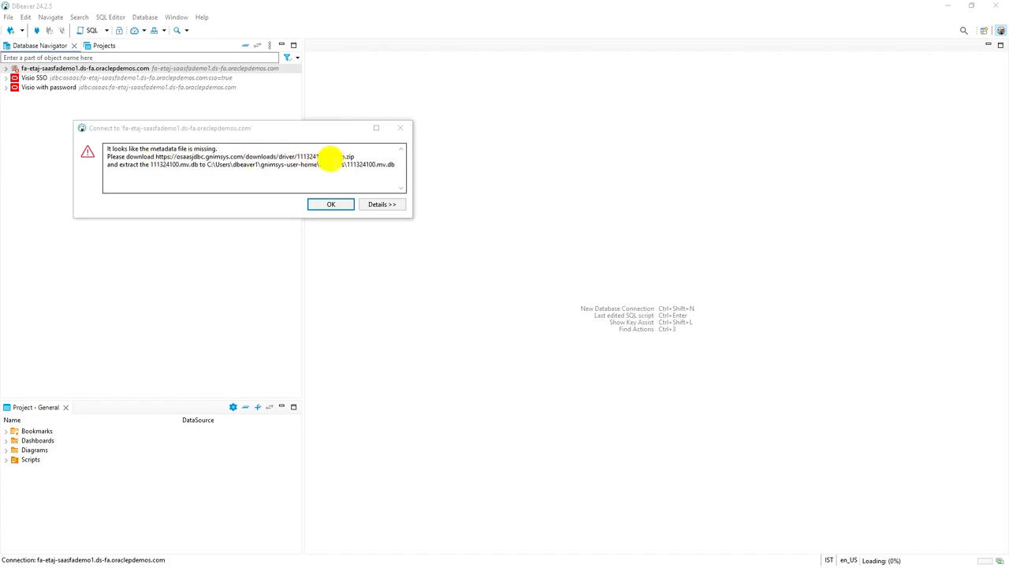
Copy the download URL of 111324100.mv.db.zip from the missing metadata file message.
click(167, 161)
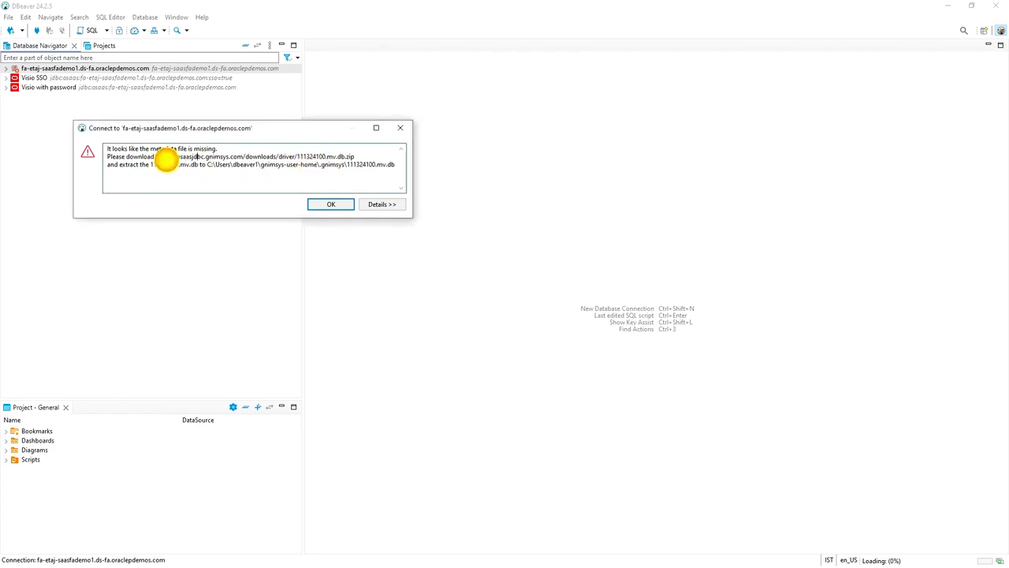
drag(155, 158, 345, 155)
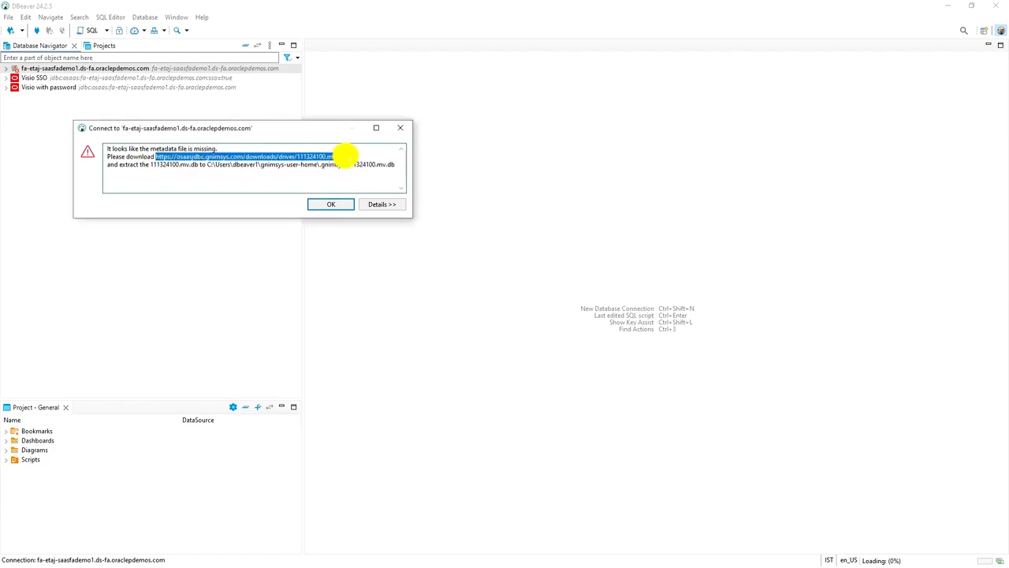
click(345, 156)
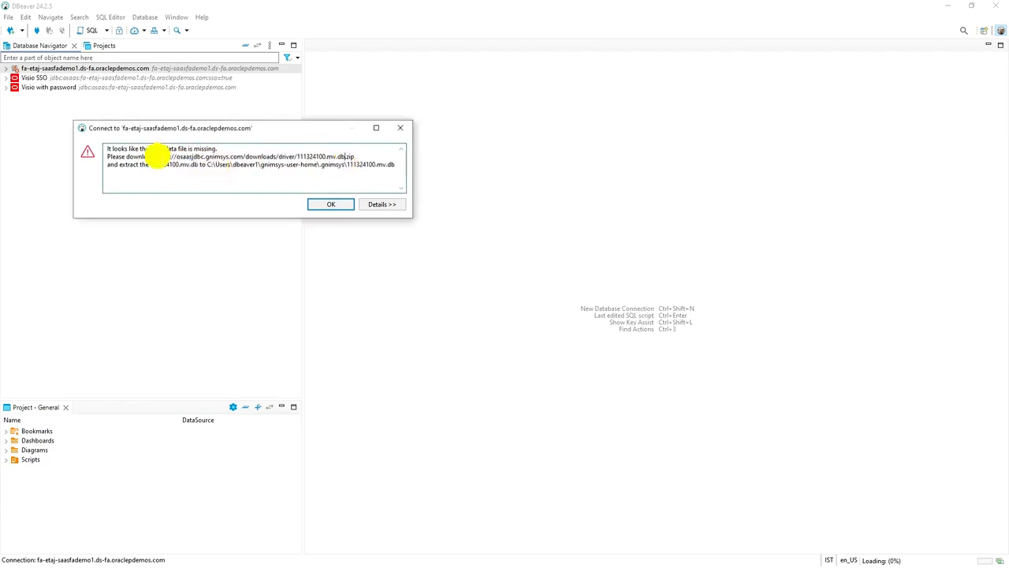
drag(153, 158, 355, 161)
right_click(350, 158)
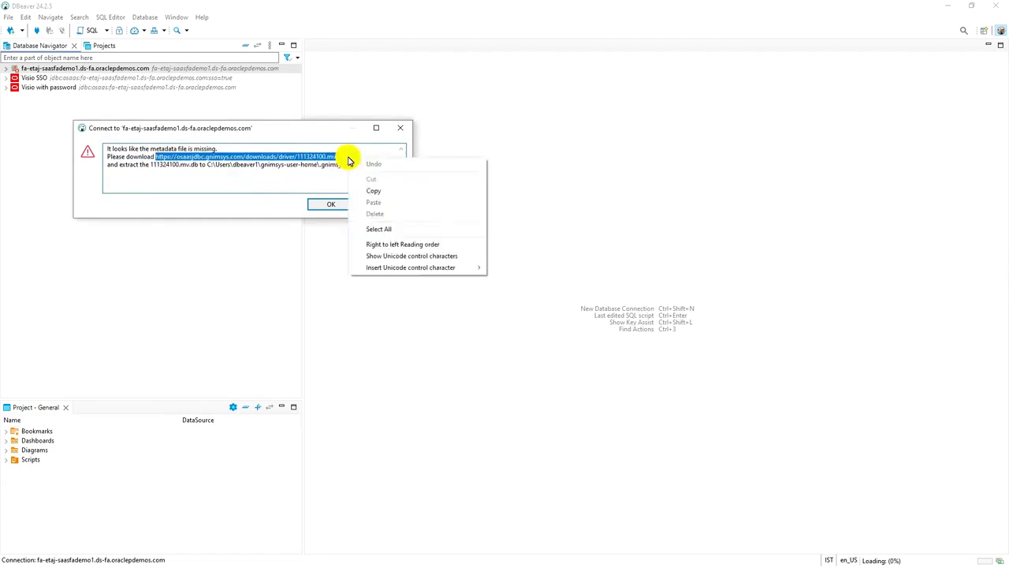
click(370, 191)
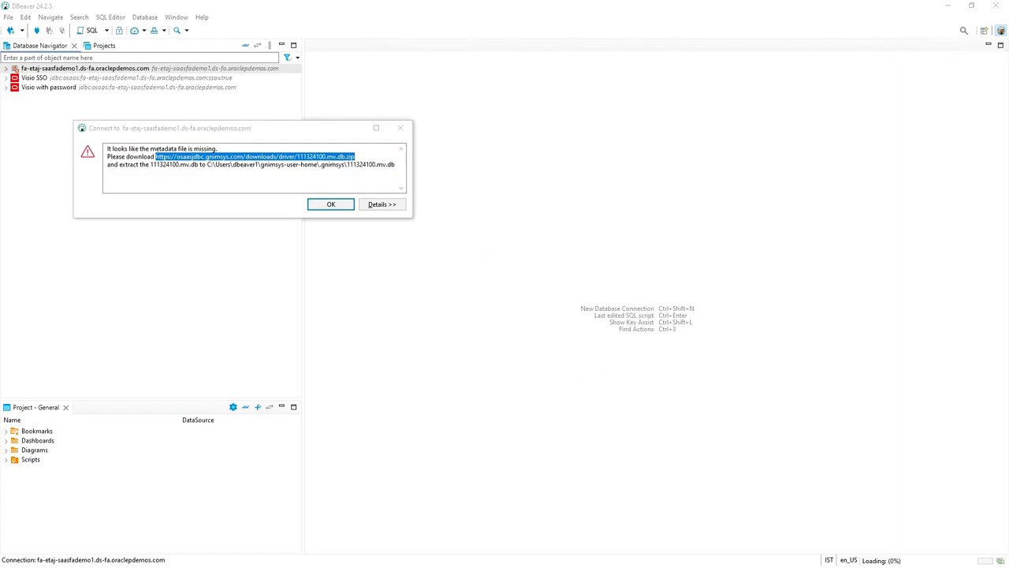
Switch to Chrome, download 111324100.mv.db.zip from the copied URL and move the browser window aside.
click(497, 82)
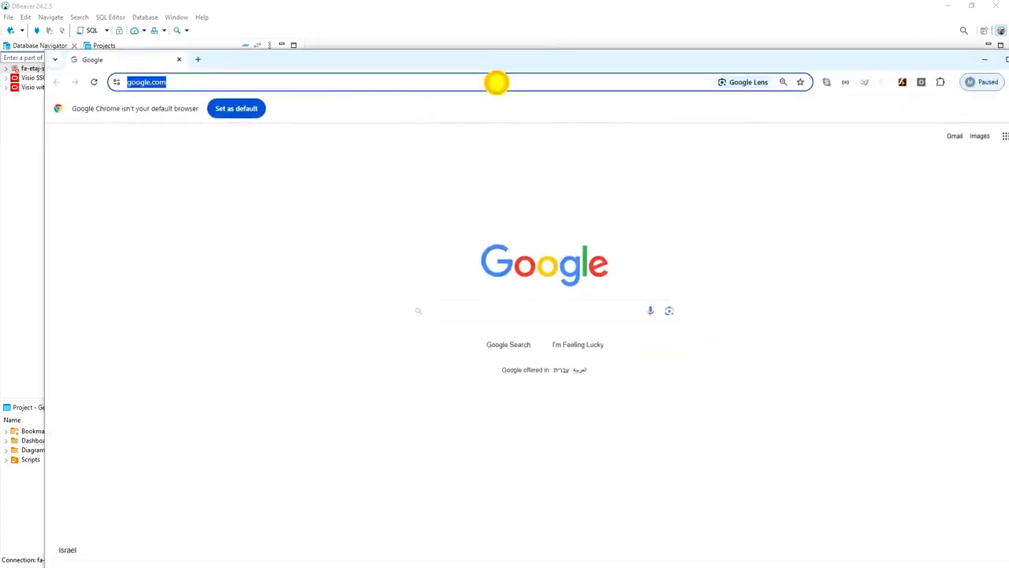
key(ctrl+v)
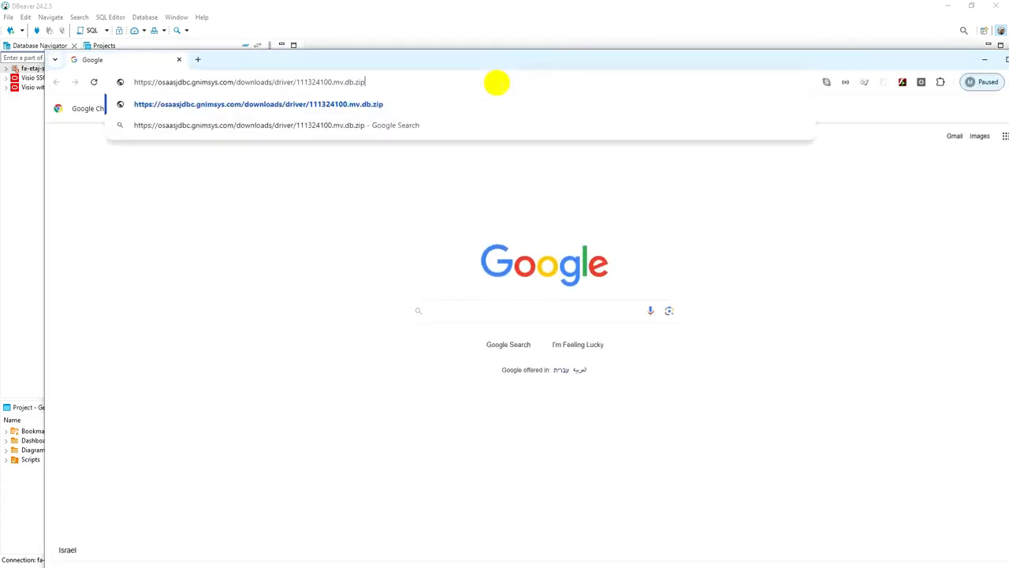
key(Return)
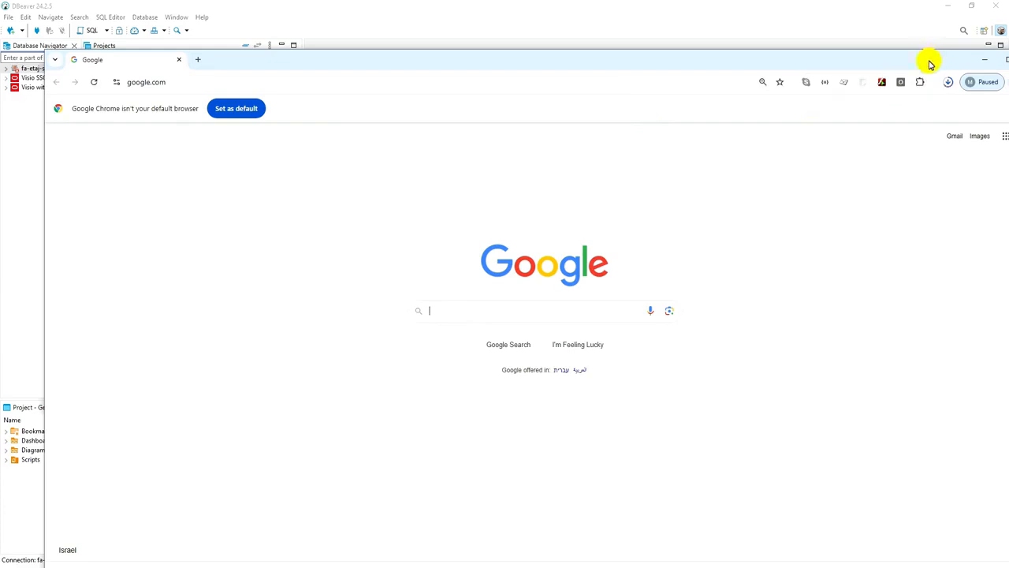
drag(780, 63, 1003, 53)
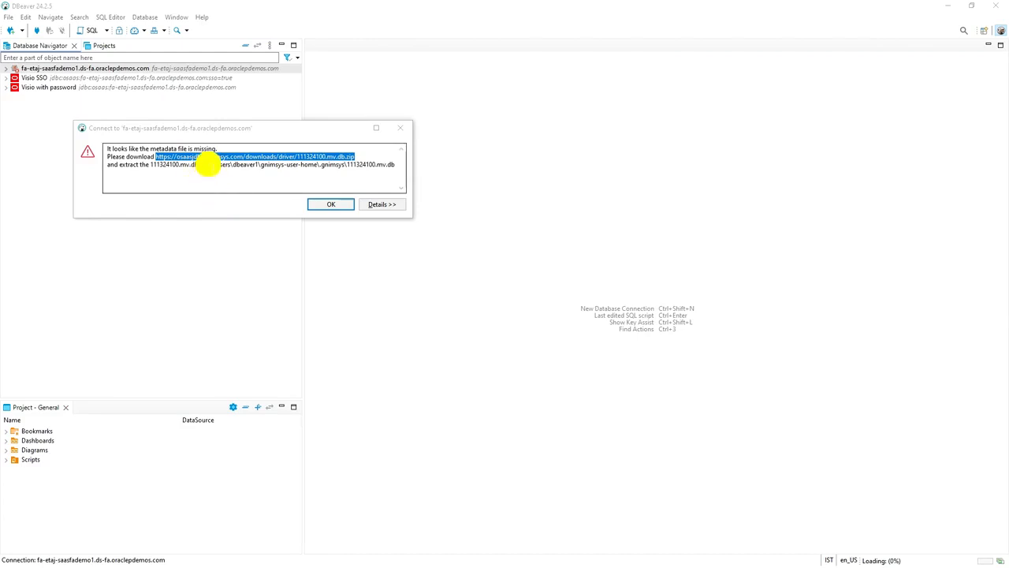
Copy the folder path C:\Users\dbeaver1\gnimsys-user-home\.gnimsys from the missing metadata file message.
click(208, 163)
drag(219, 163, 332, 162)
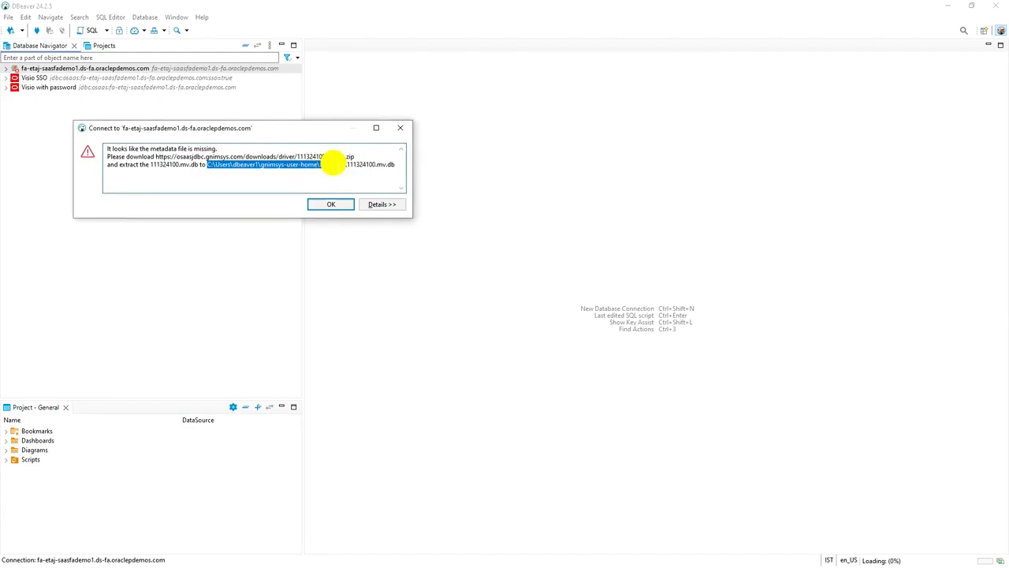
right_click(331, 162)
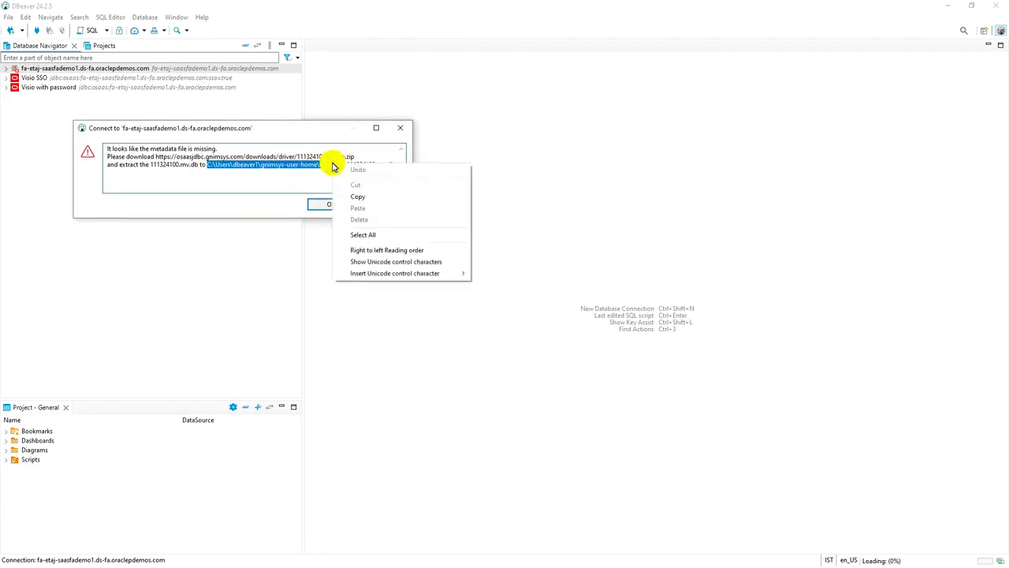
click(358, 197)
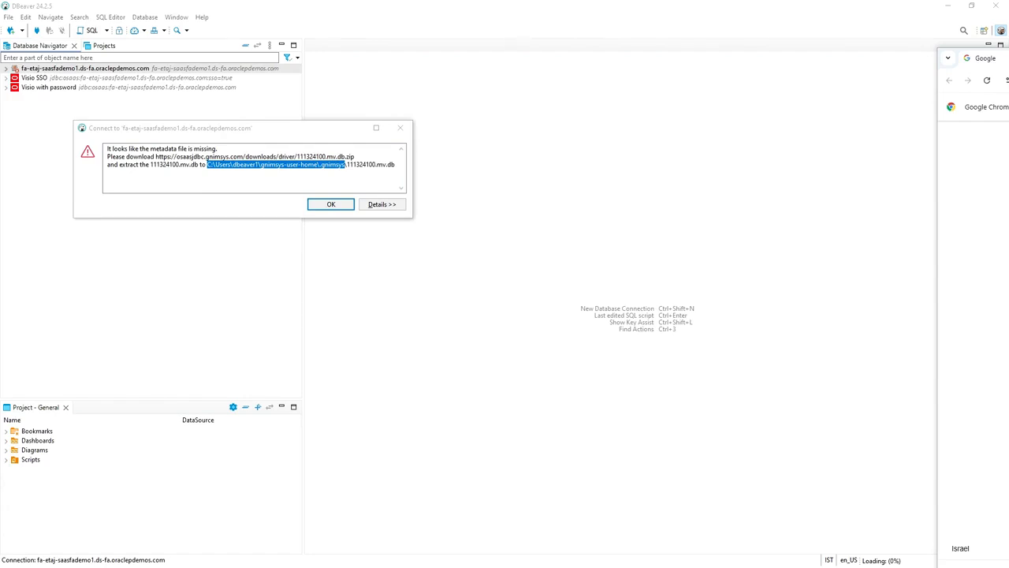
Put the extracted 111324100.mv.db into the .gnimsys folder in File Explorer, and dismiss DBeaver's missing metadata message.
drag(1008, 329, 411, 76)
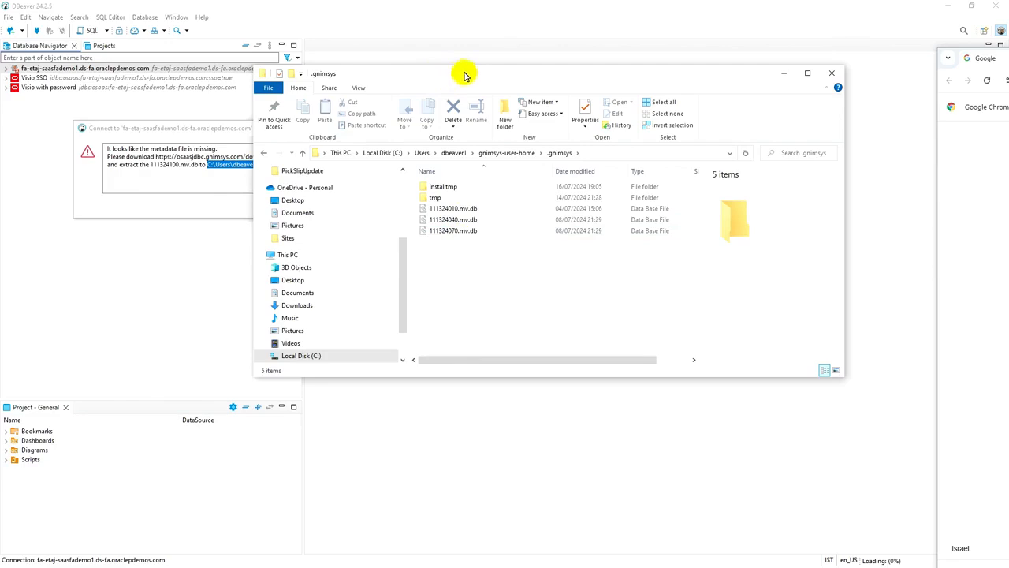
drag(485, 79, 656, 99)
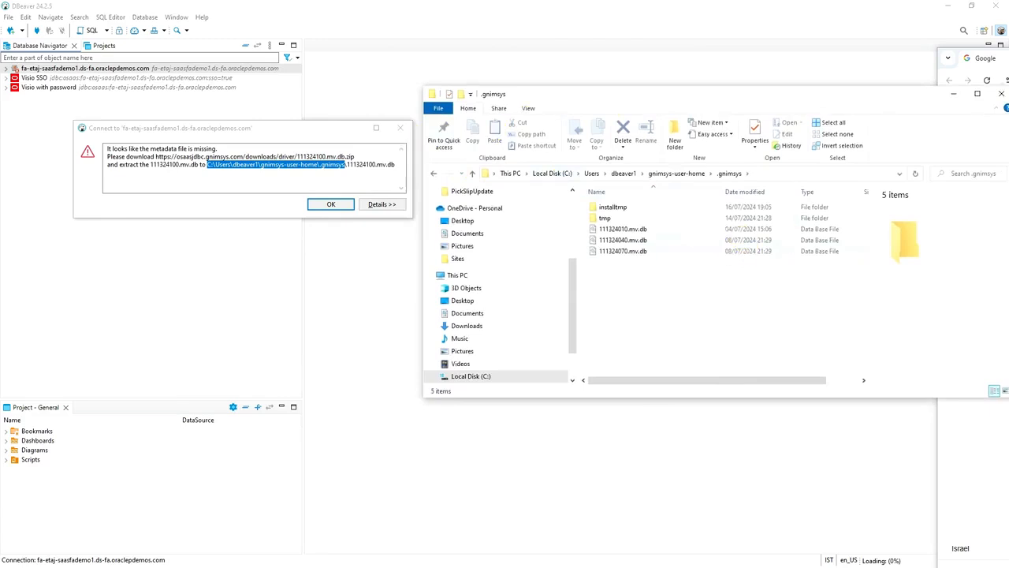
drag(1008, 103, 421, 111)
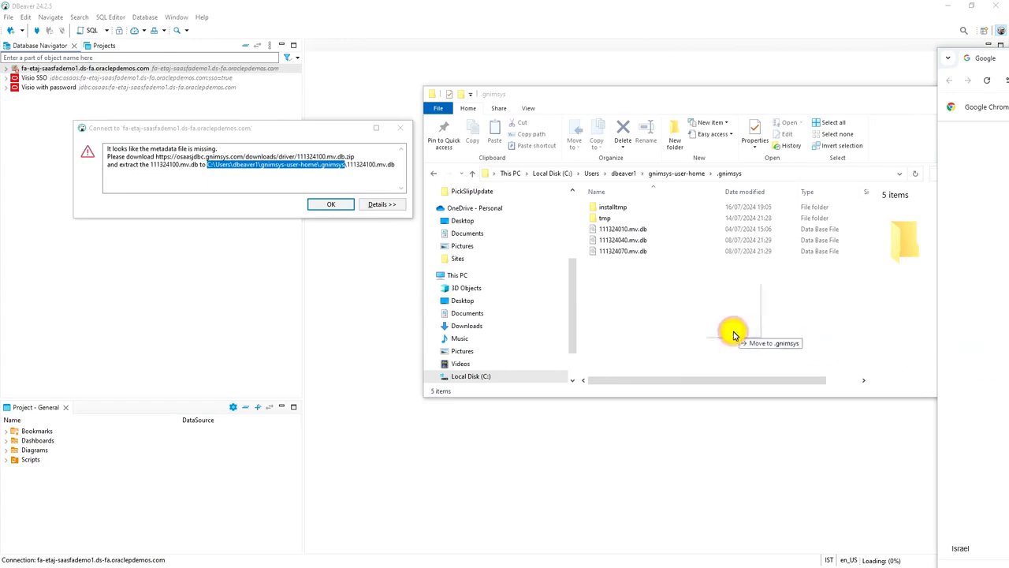
click(665, 328)
key(ctrl+v)
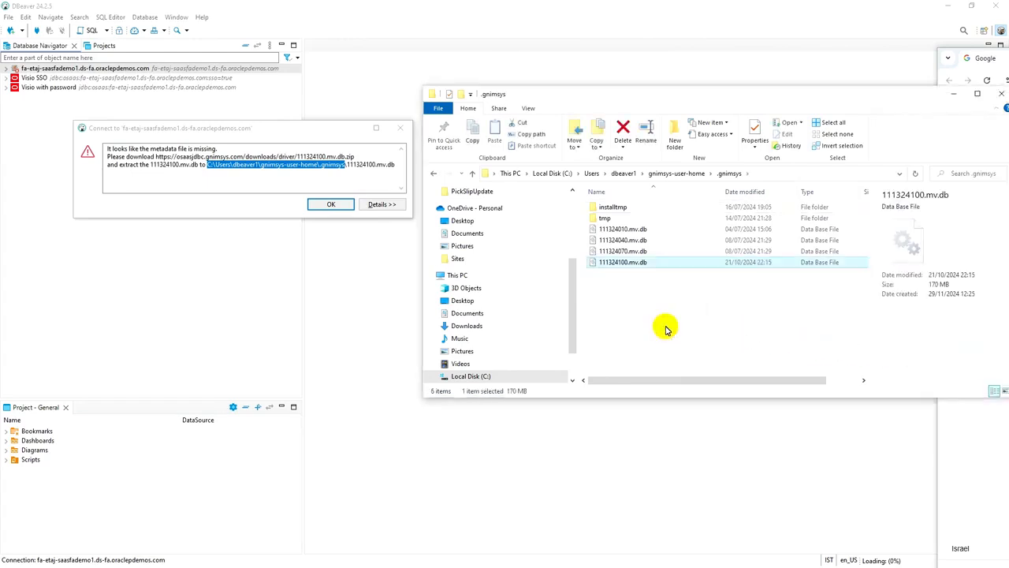
click(332, 203)
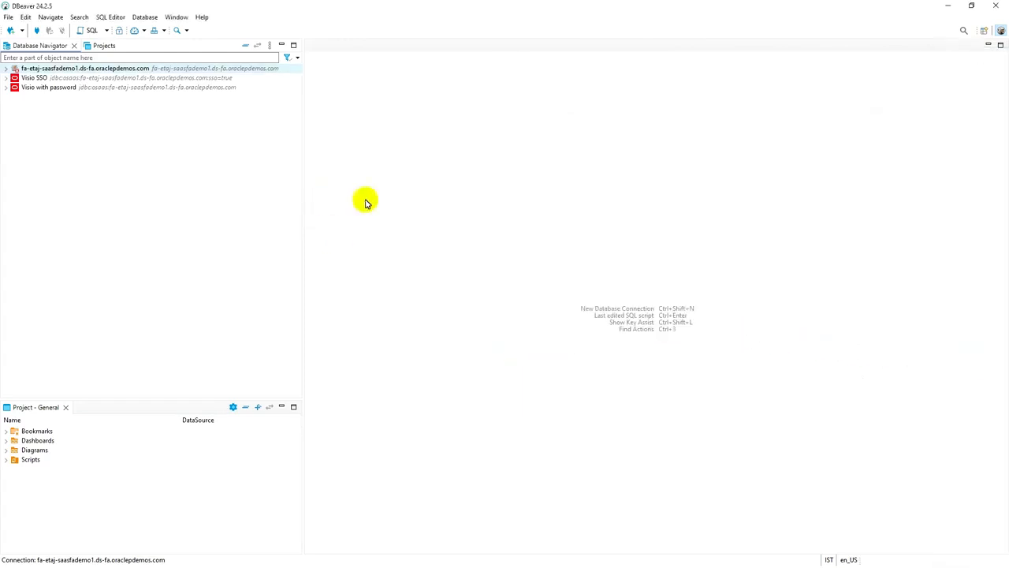
Reconnect to fa-etaj-saasfademo1.ds-fa.oraclepdemos.com and sign in to Oracle Applications Cloud with user ID SCM_IMPL and the account password.
click(7, 71)
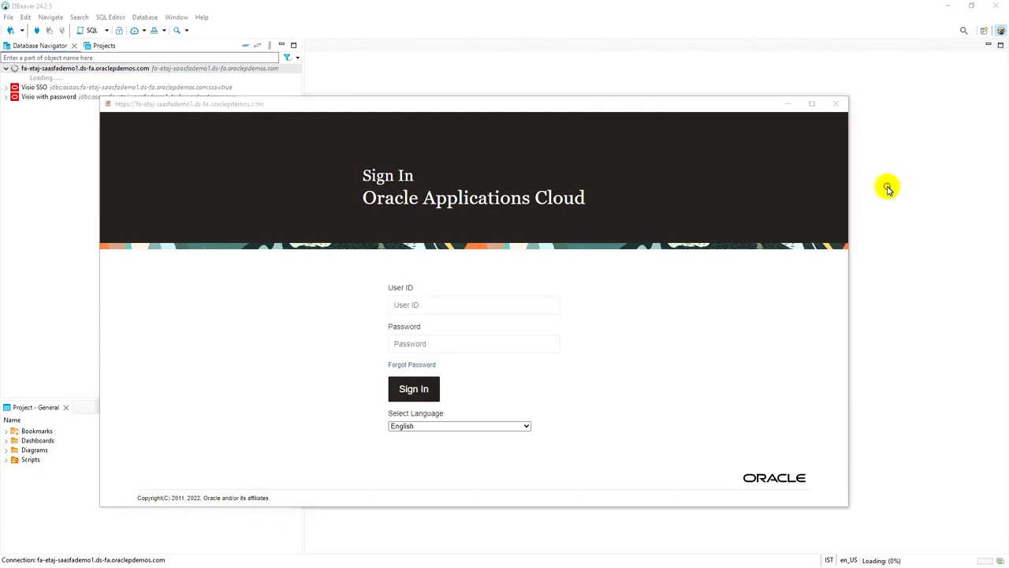
click(421, 308)
text(SCM_IMPL)
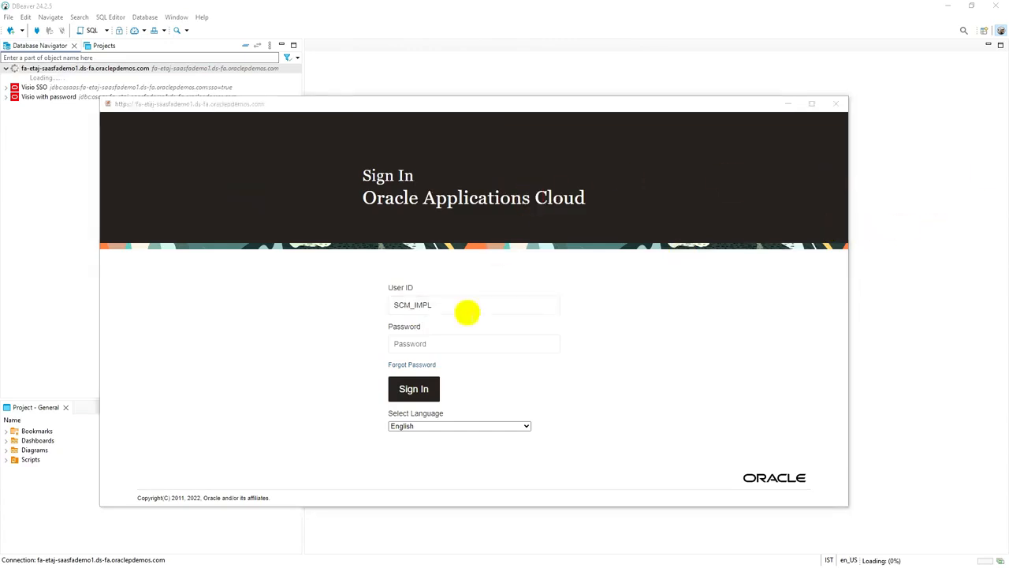
click(457, 343)
text(••••••••)
click(423, 392)
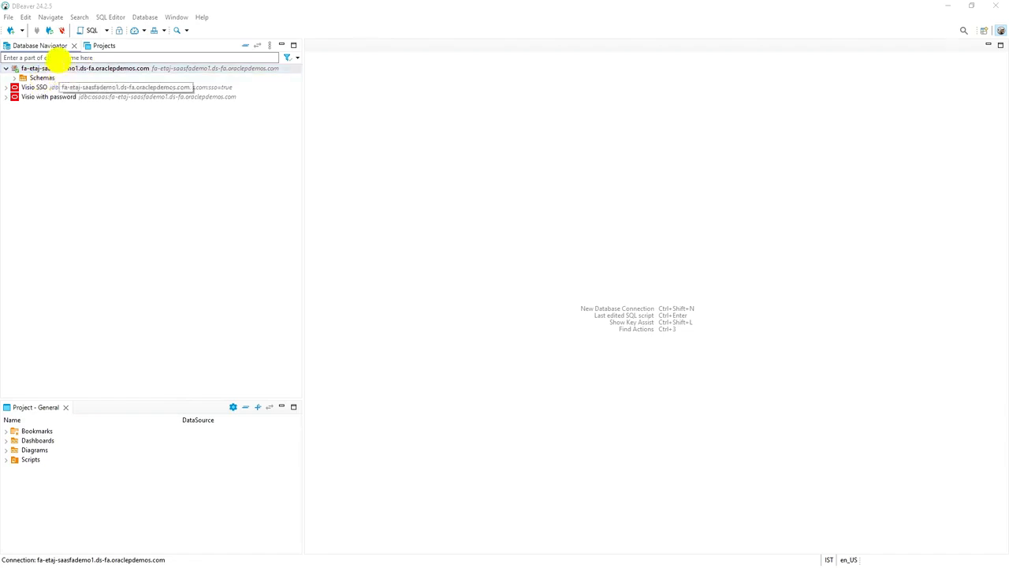
In the connection metadata preferences, set opening a separate connection for metadata read to Never and apply it.
click(174, 18)
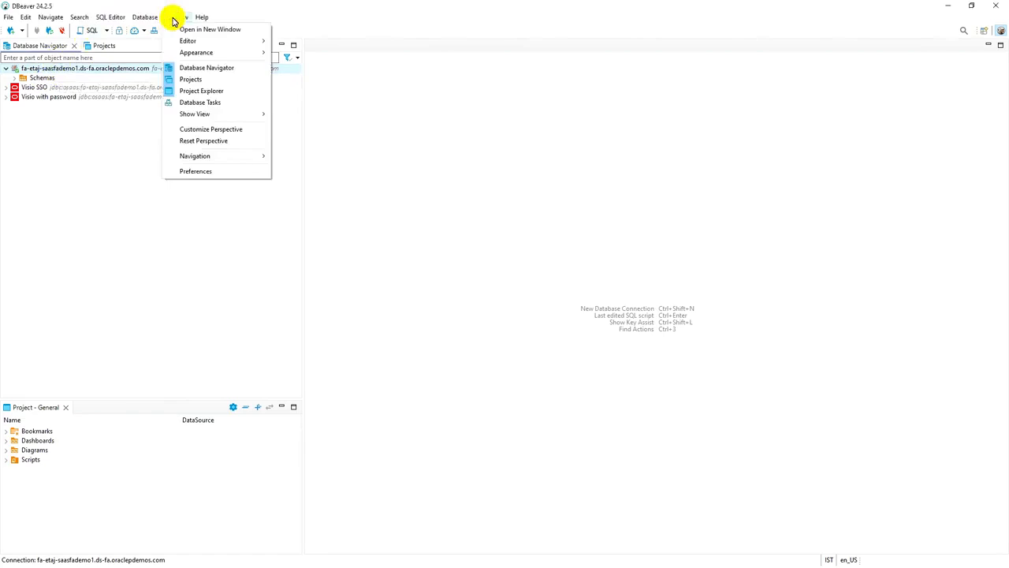
click(207, 172)
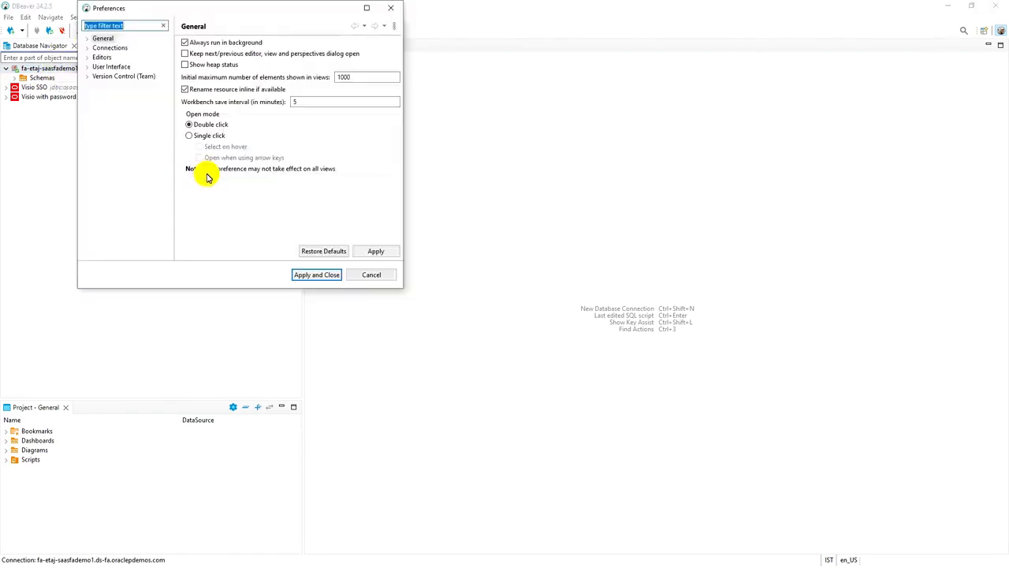
click(88, 48)
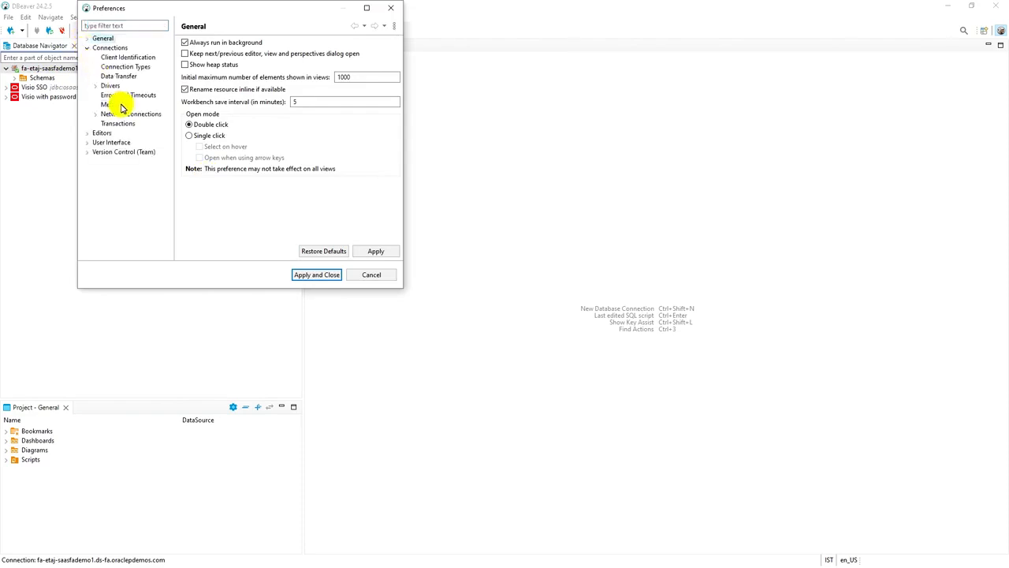
click(120, 105)
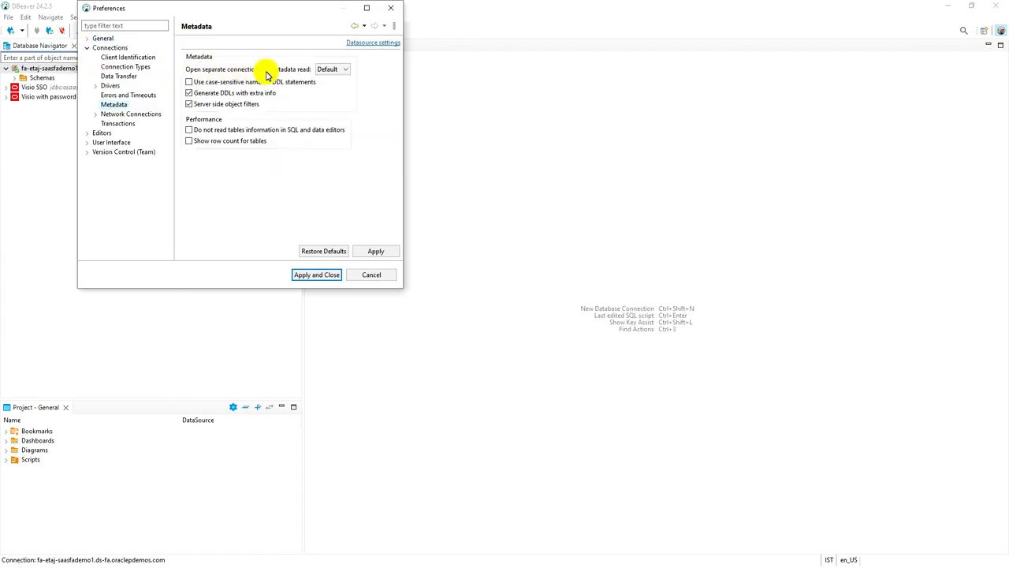
click(333, 70)
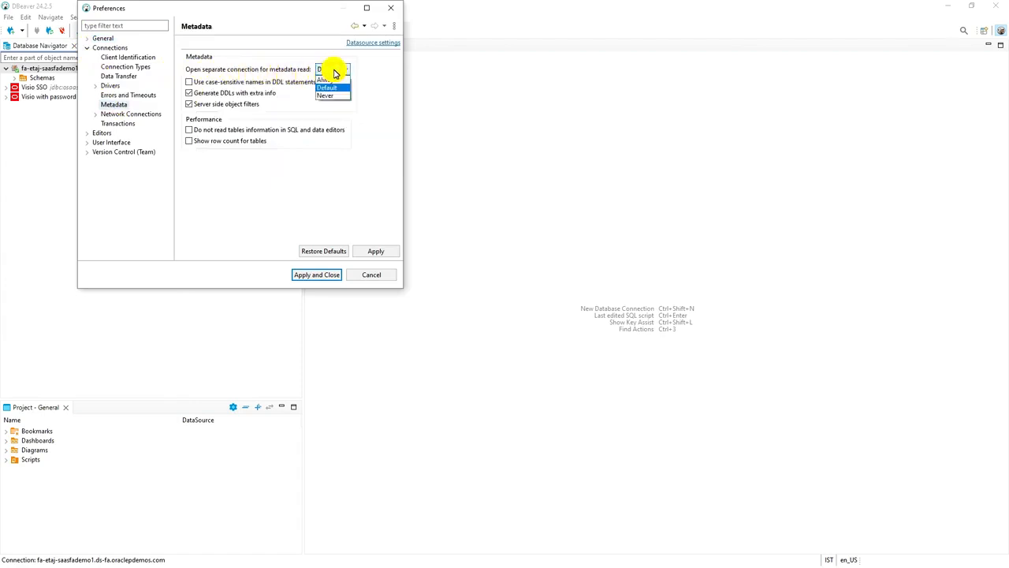
click(328, 96)
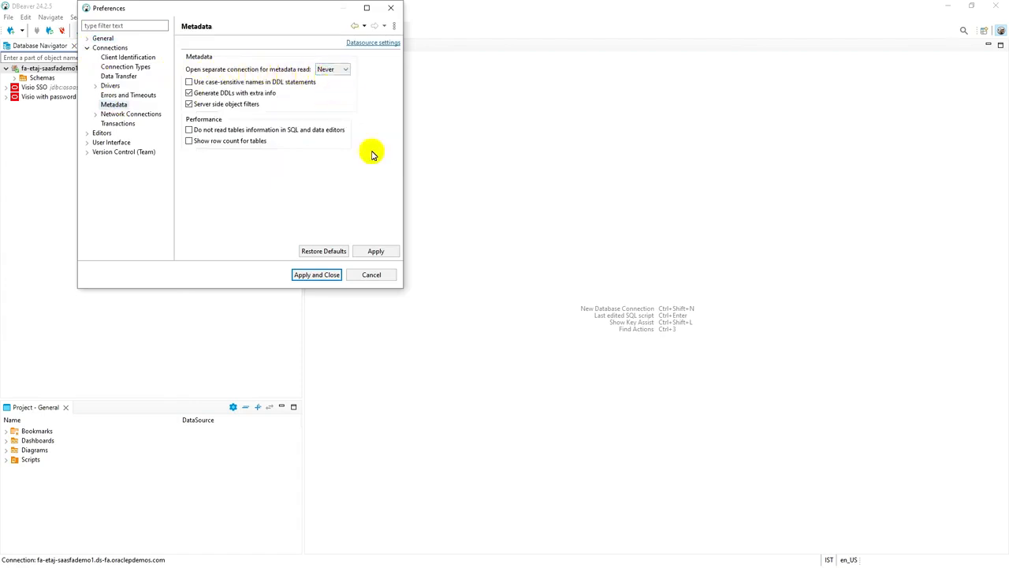
click(384, 255)
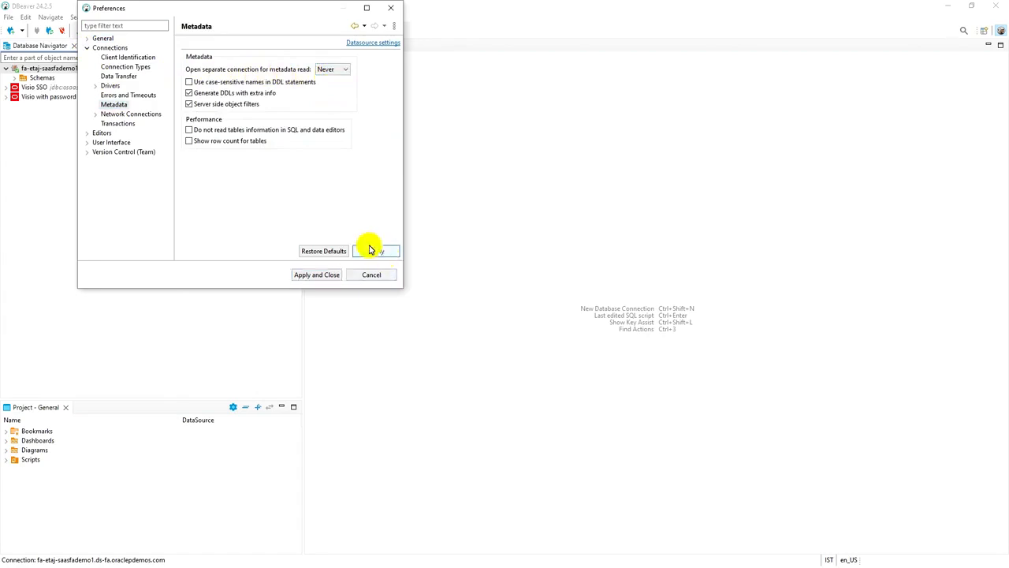
In the SQL Editor preferences, set separate connection for each editor to Never, disable connecting on editor activation and query execute, and apply.
click(91, 134)
click(87, 133)
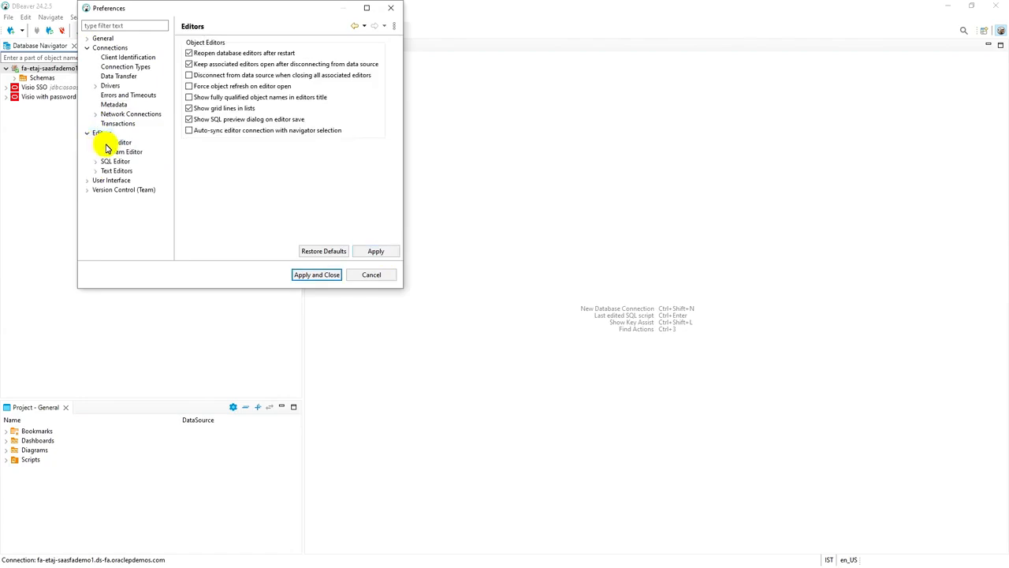
click(111, 162)
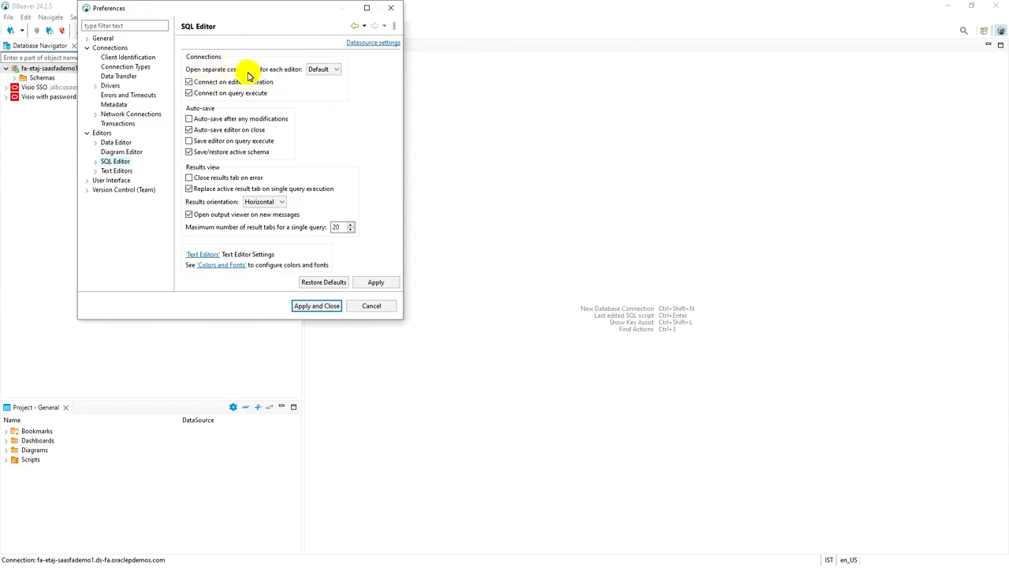
click(329, 70)
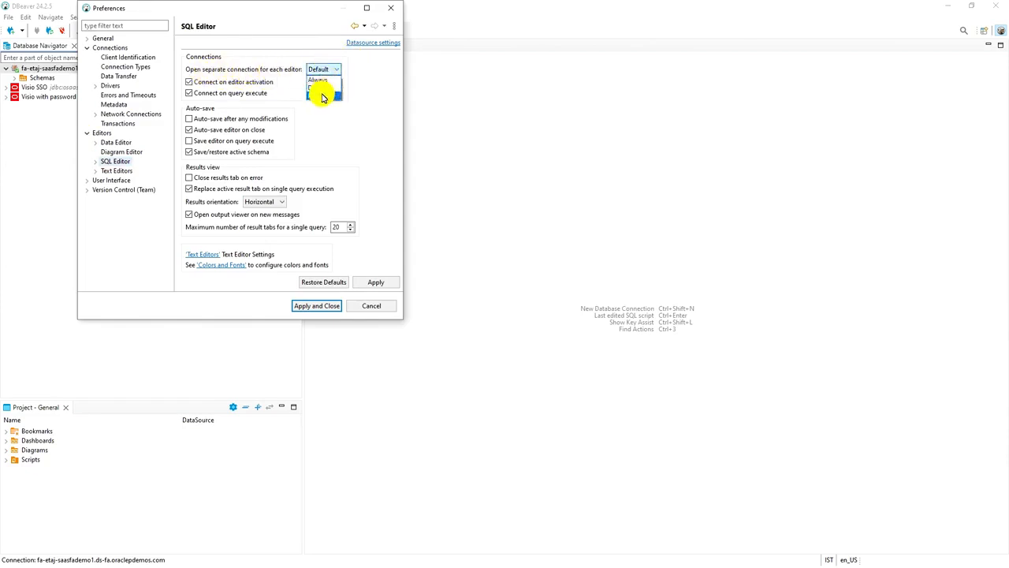
click(322, 96)
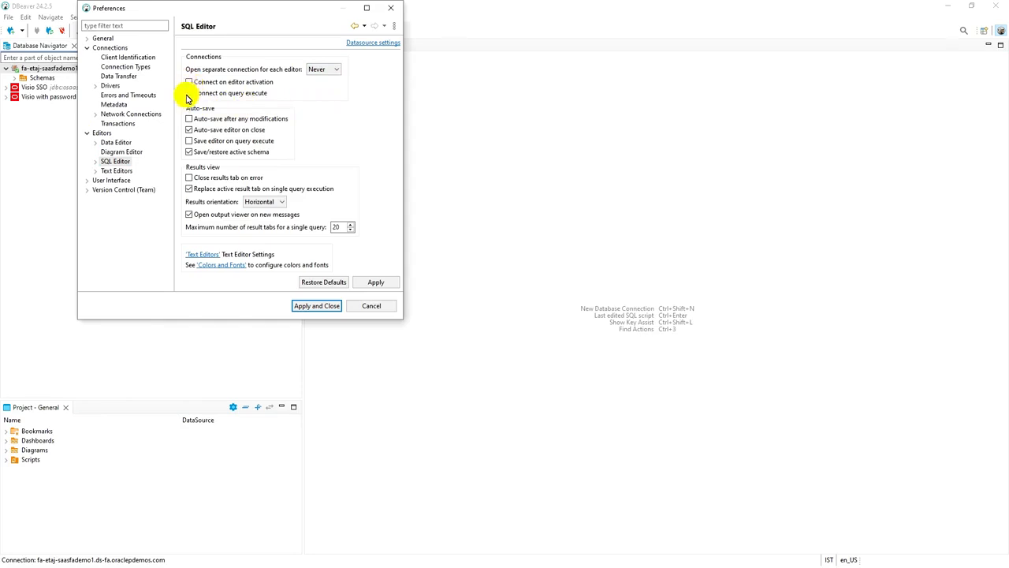
click(377, 283)
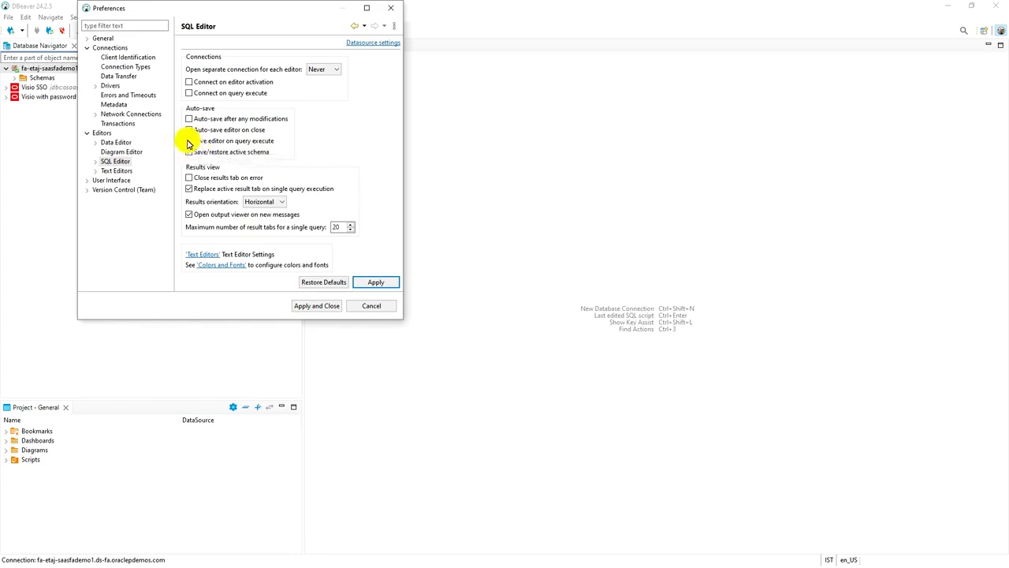
In the SQL Processing preferences, set the statements delimiter to ;; and enable ignoring the native delimiter.
click(95, 162)
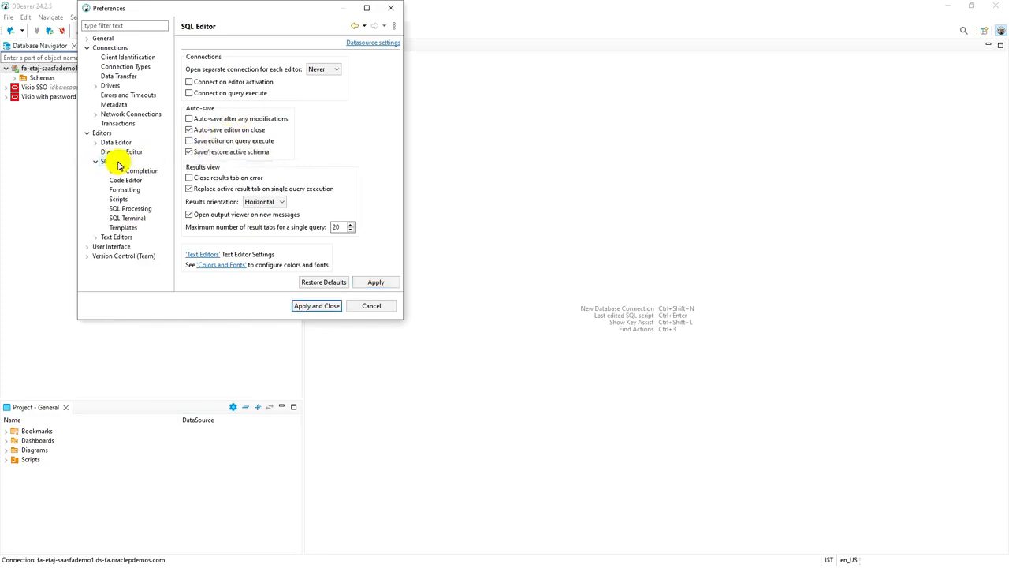
click(122, 210)
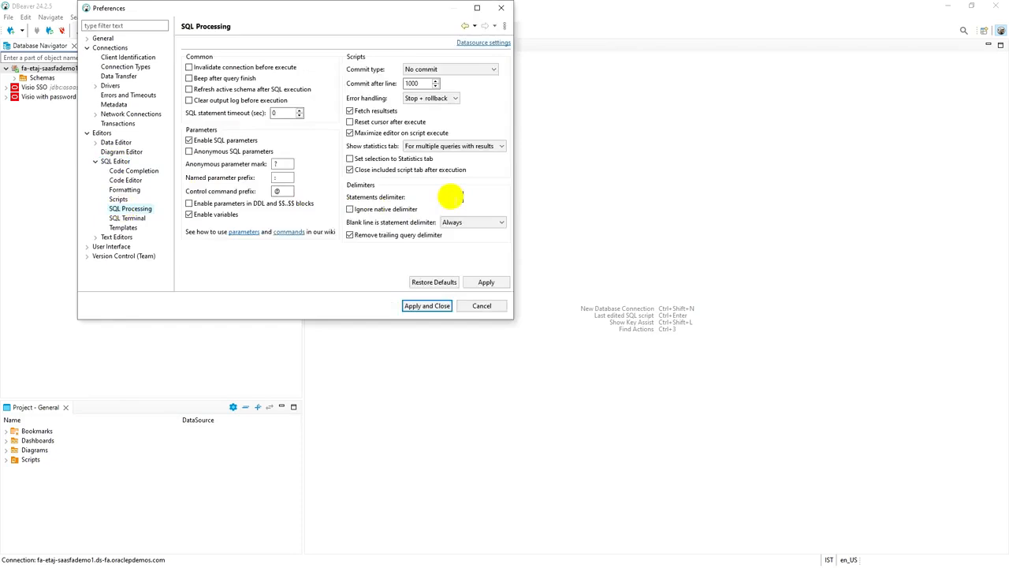
click(454, 197)
click(454, 197)
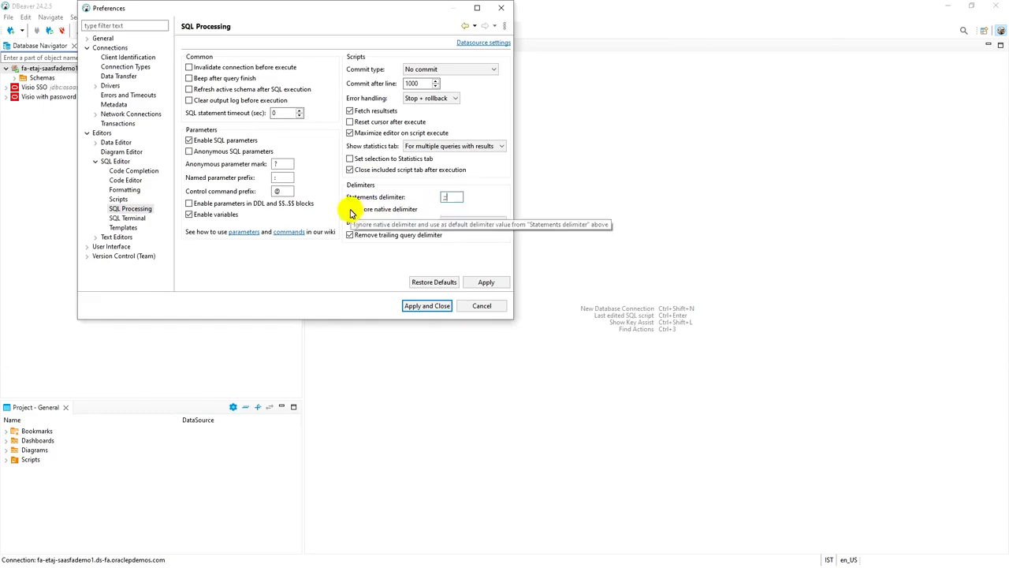
click(351, 210)
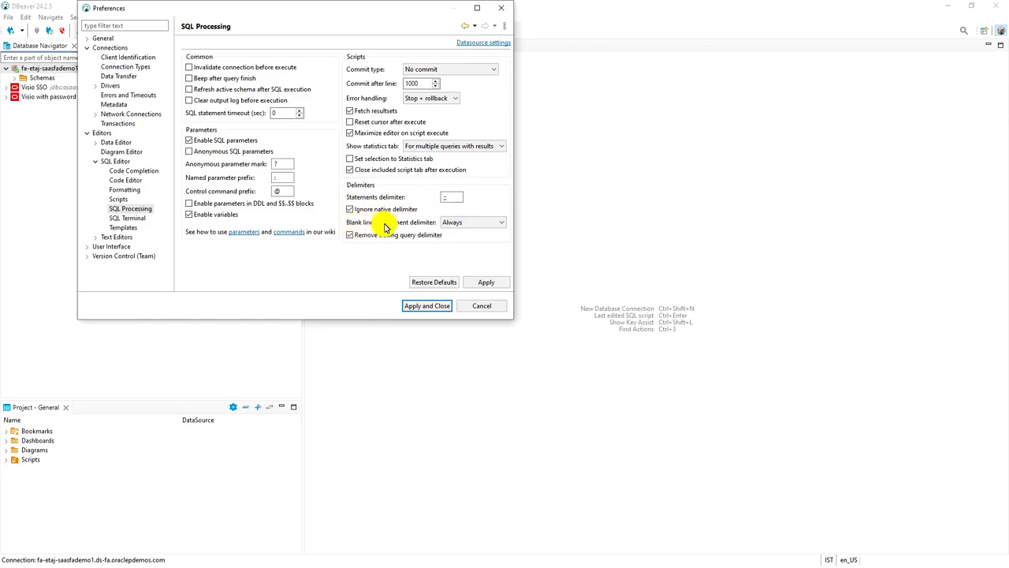
Set the blank line as statement delimiter option to Never, then apply the preferences and close them.
click(462, 224)
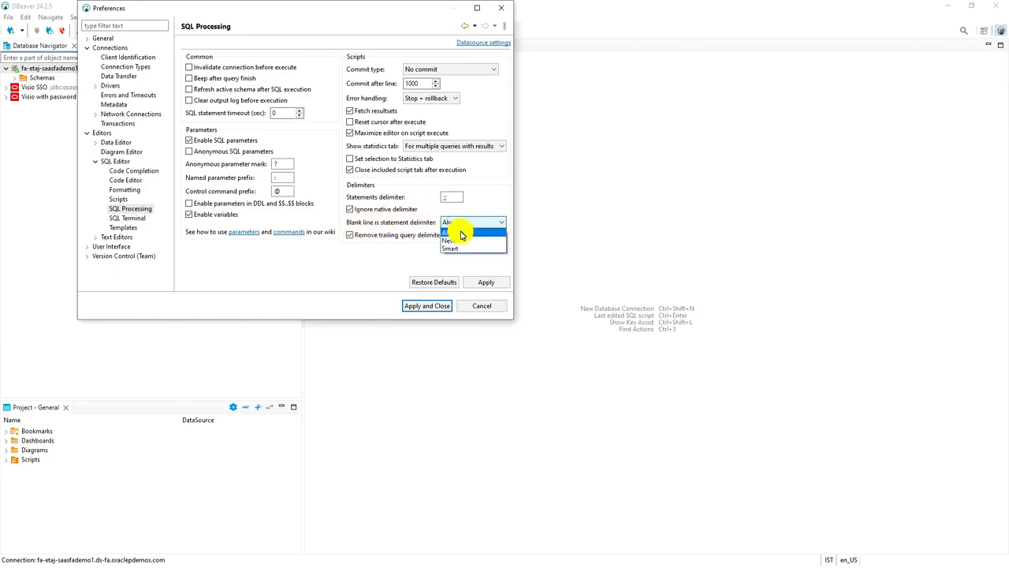
click(459, 240)
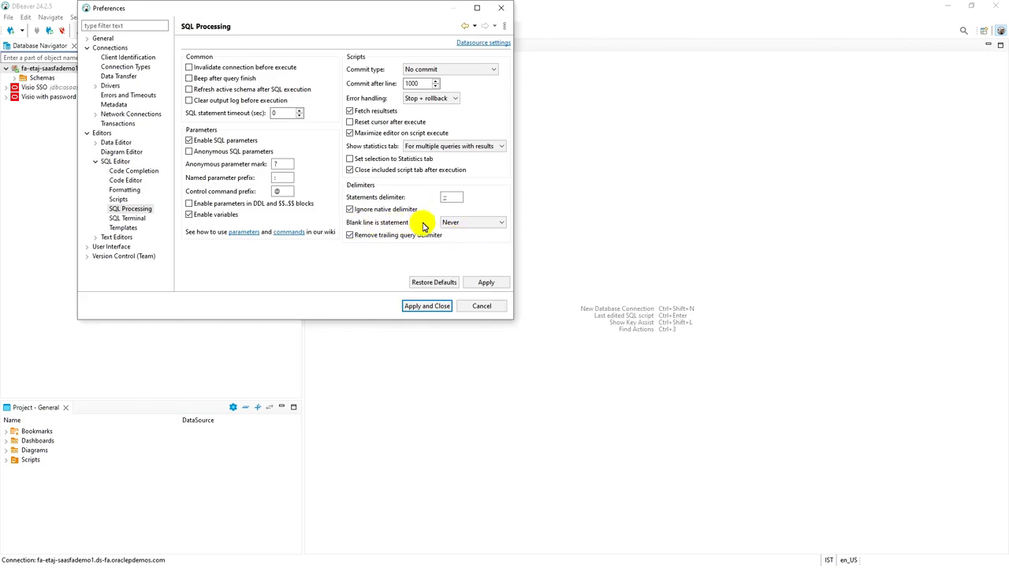
click(452, 195)
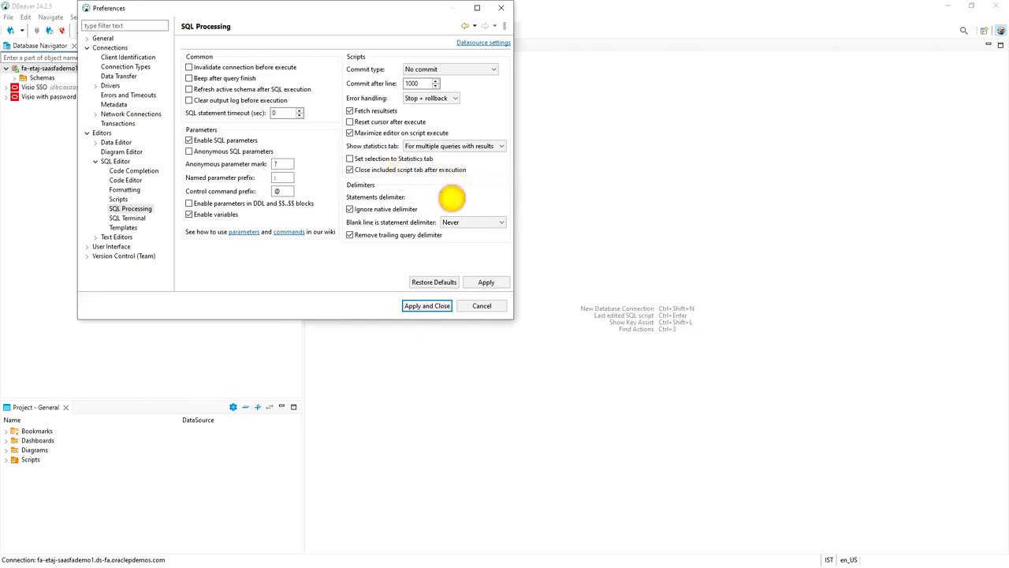
click(451, 197)
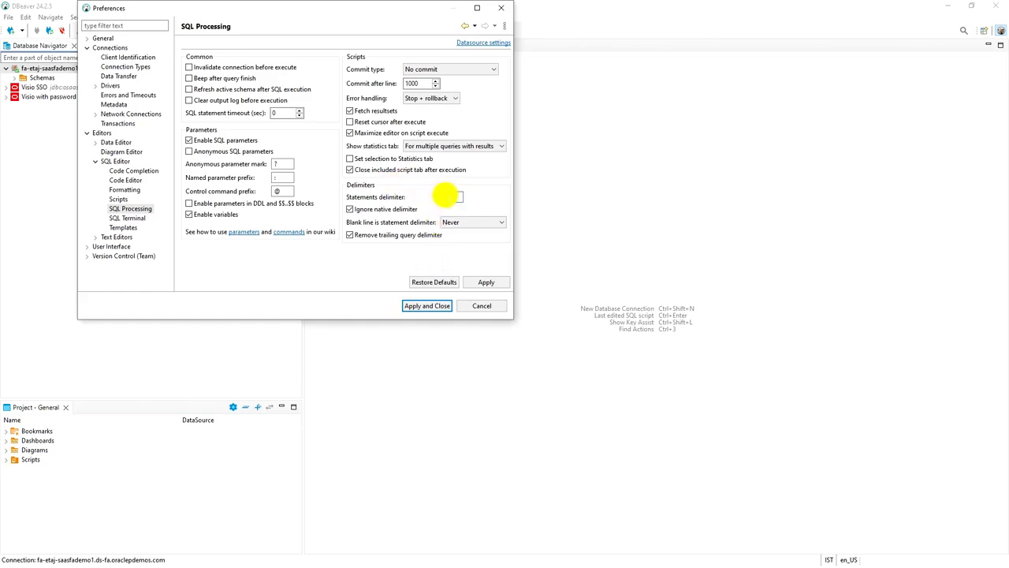
click(417, 309)
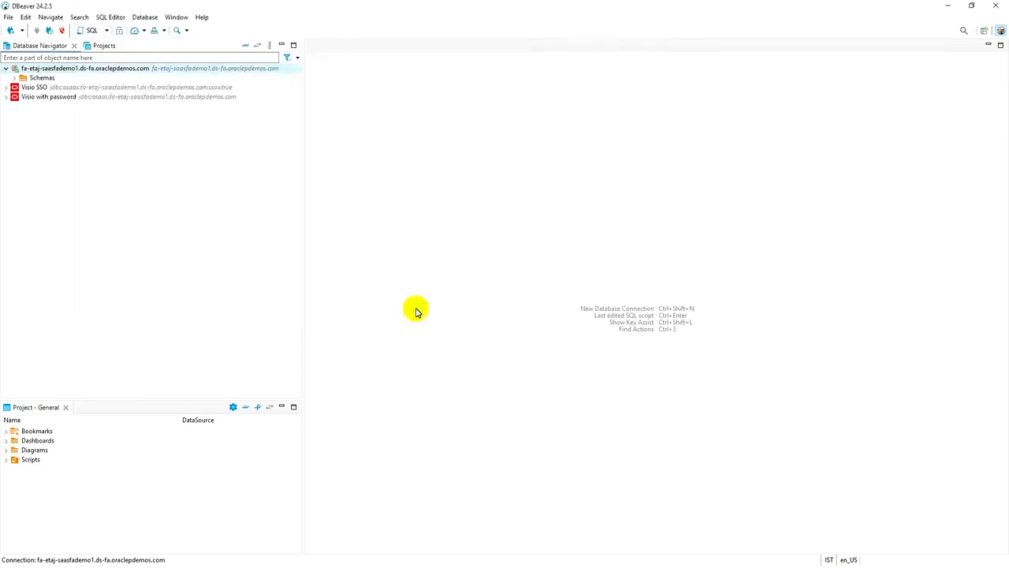
Open a new SQL script for the fa-etaj-saasfademo1.ds-fa.oraclepdemos.com connection.
right_click(40, 72)
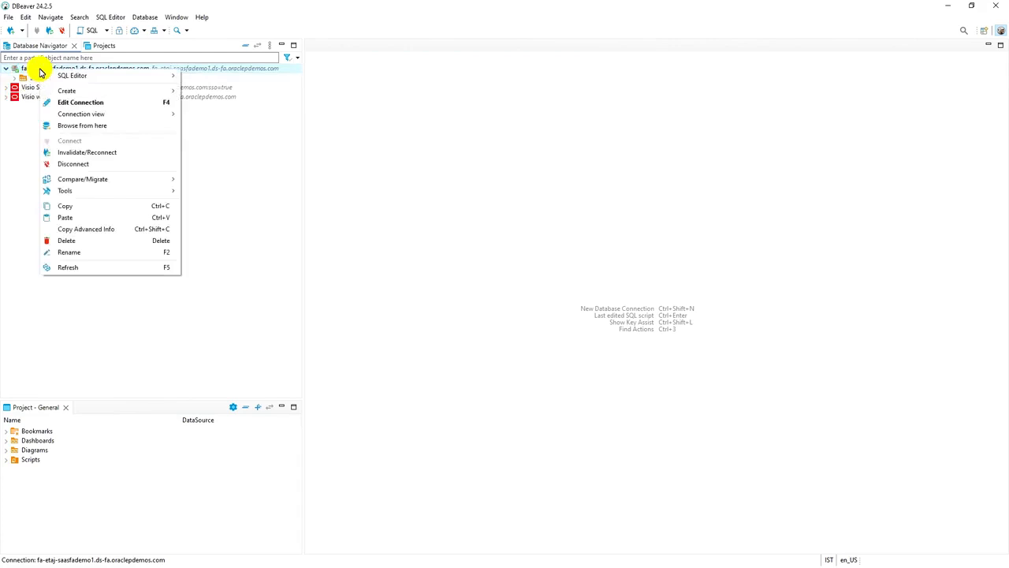
mouse_move(63, 75)
click(219, 100)
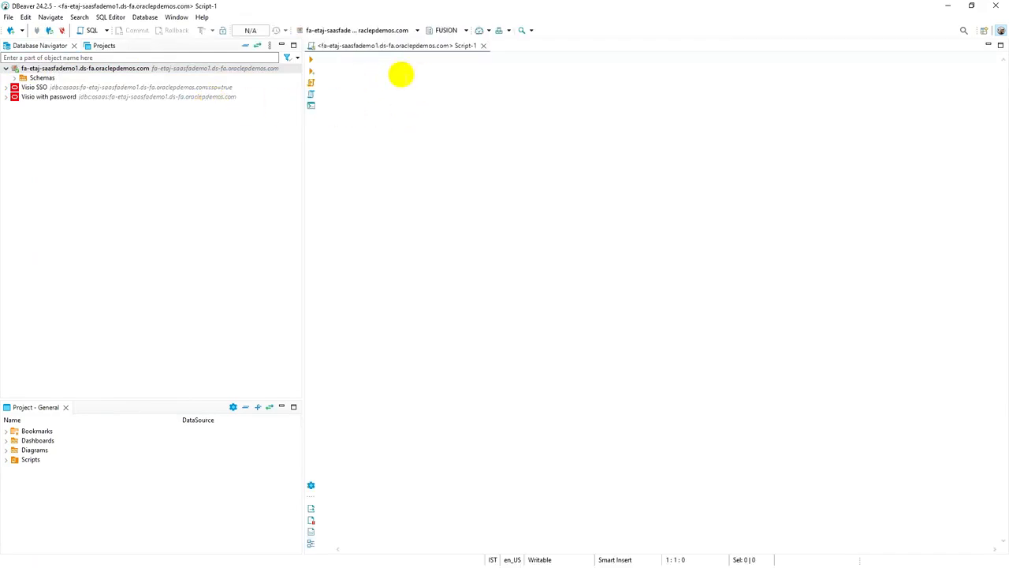
Write and run the query SELECT * FROM AP_INVOICES_ALL aia in the script, and enlarge the results grid.
text(select )
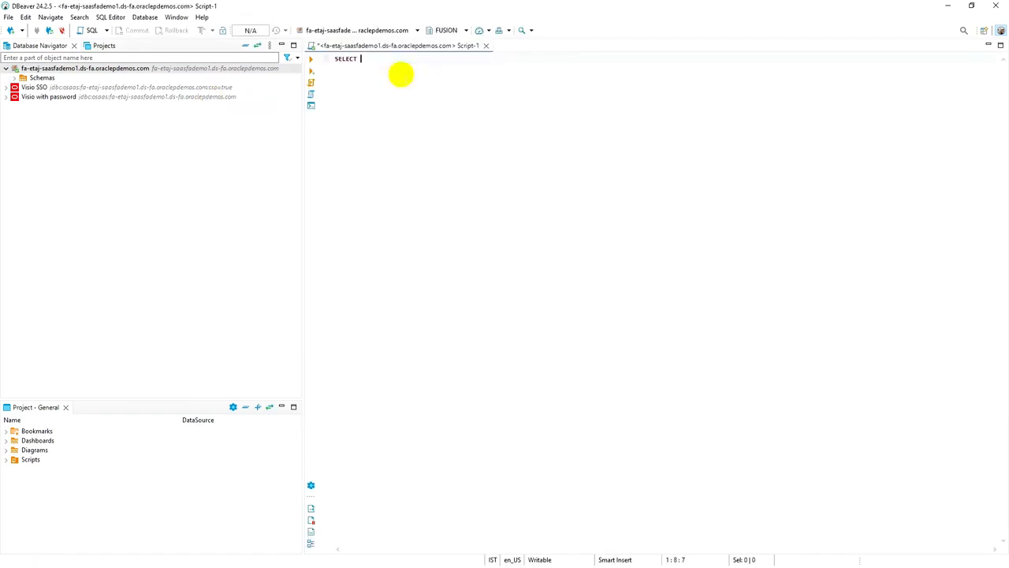
text(* from ap_in)
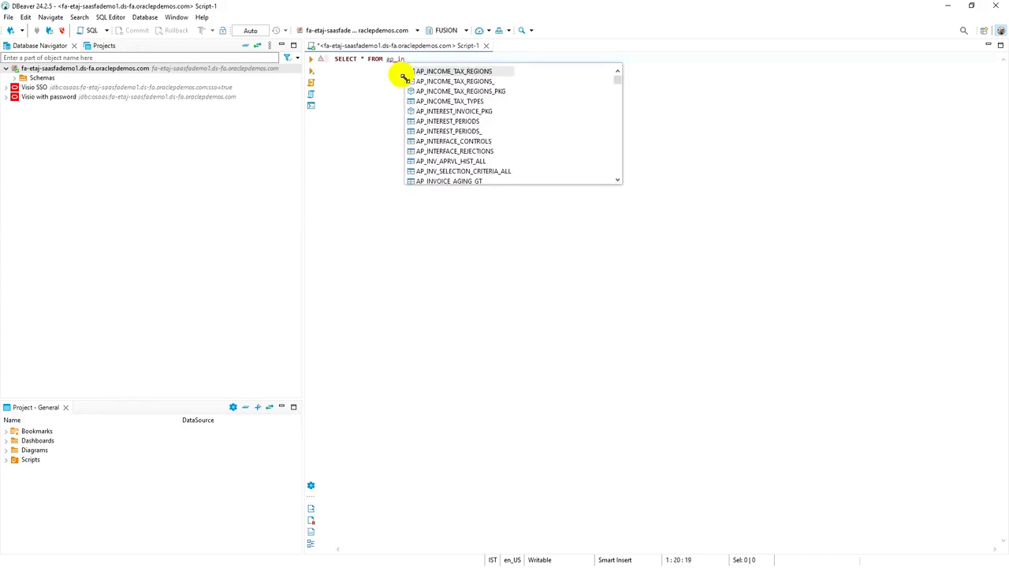
text(voi)
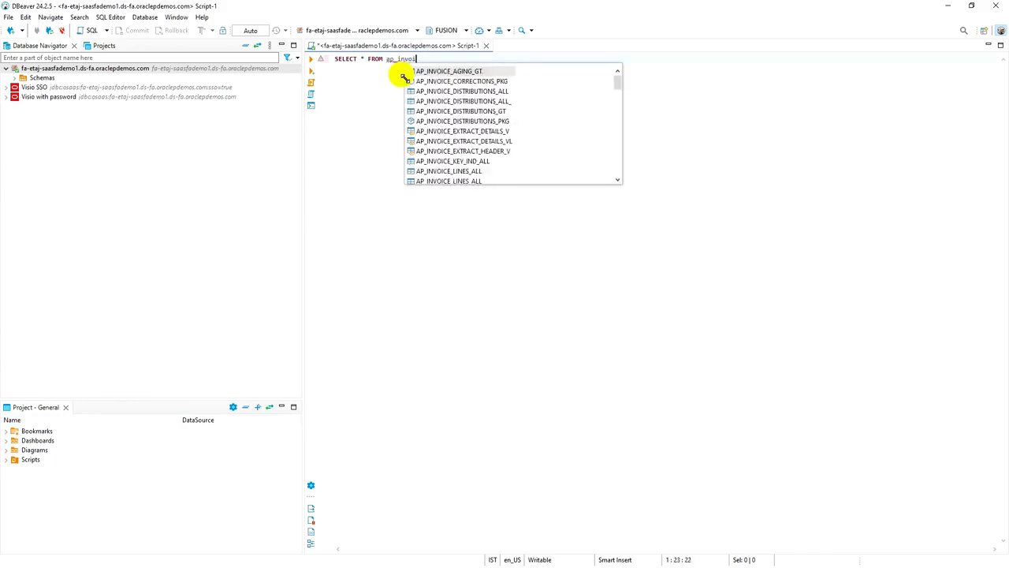
text(ces)
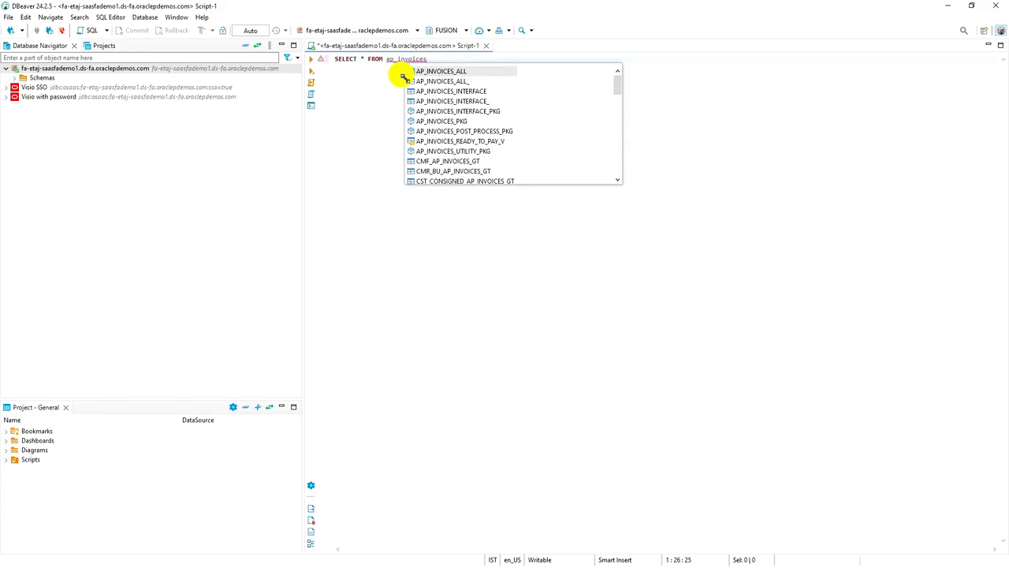
key(Return)
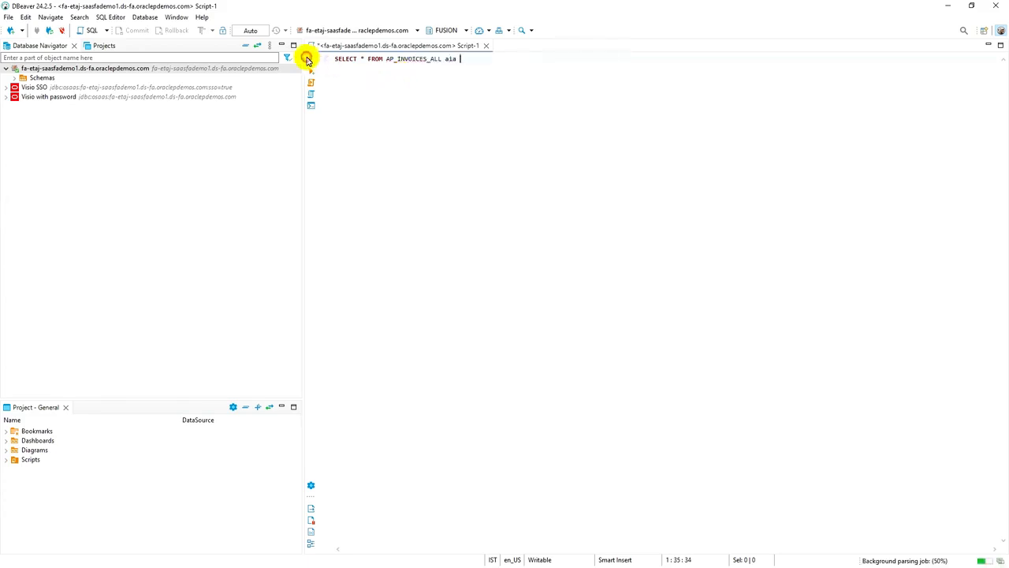
click(307, 59)
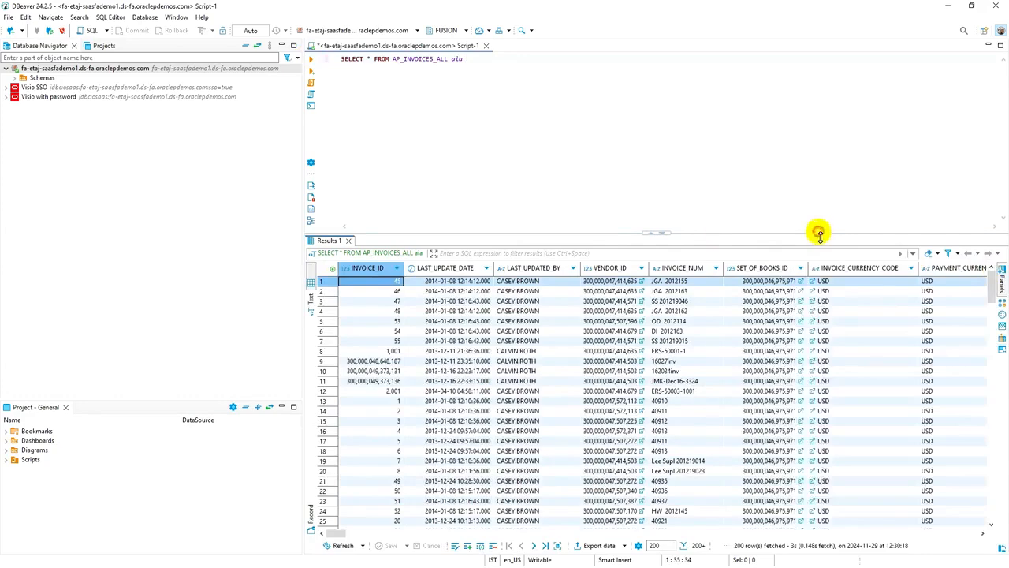
drag(819, 234, 800, 180)
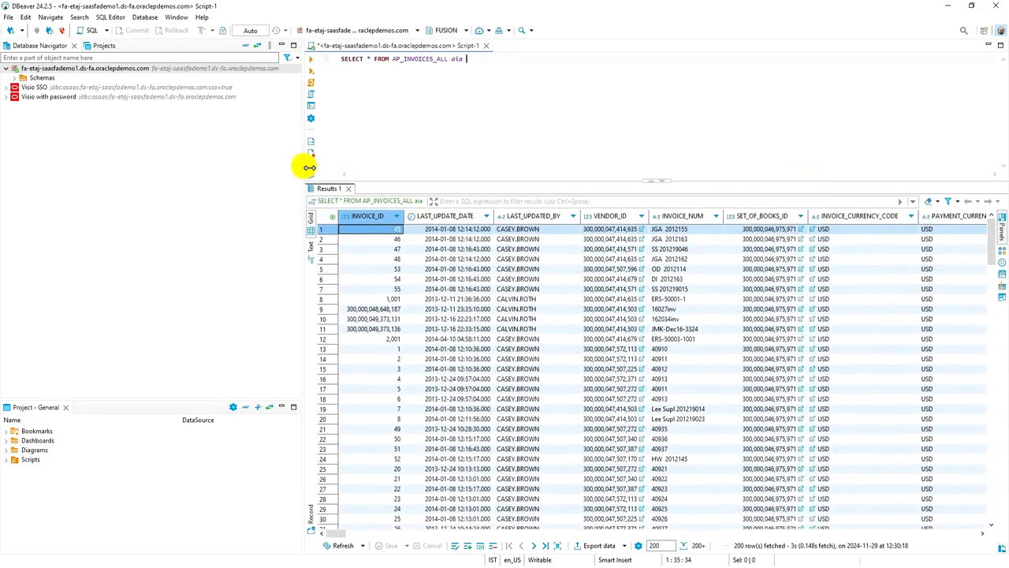
drag(309, 167, 270, 169)
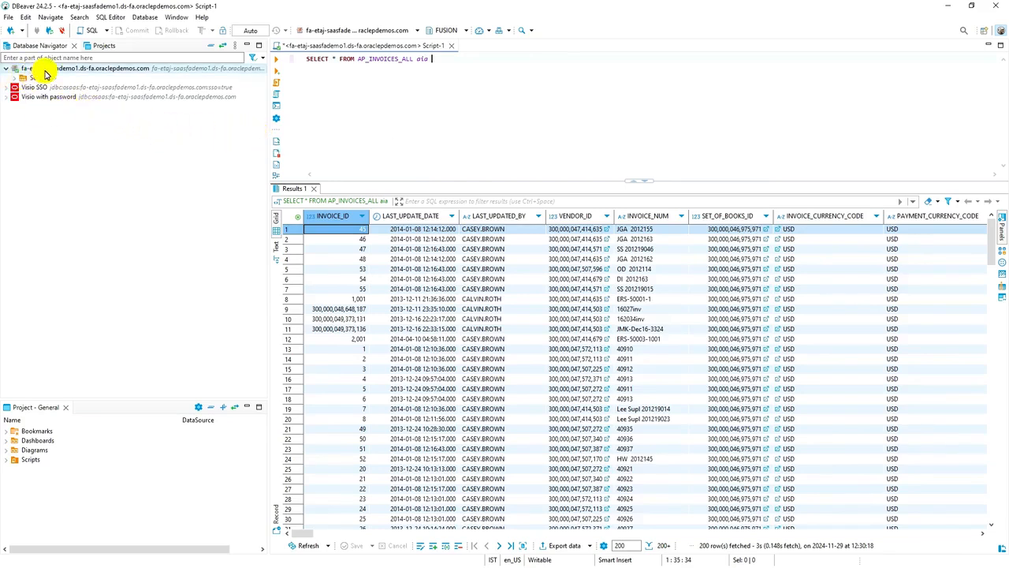
Migrate the Visio SSO connection to the OSaaSJDBC driver.
click(15, 90)
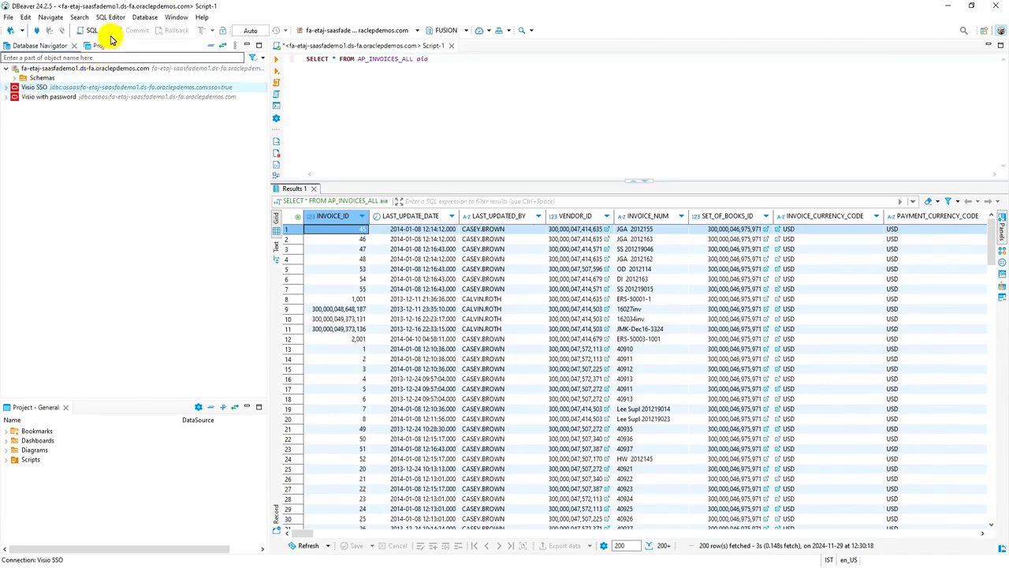
click(141, 19)
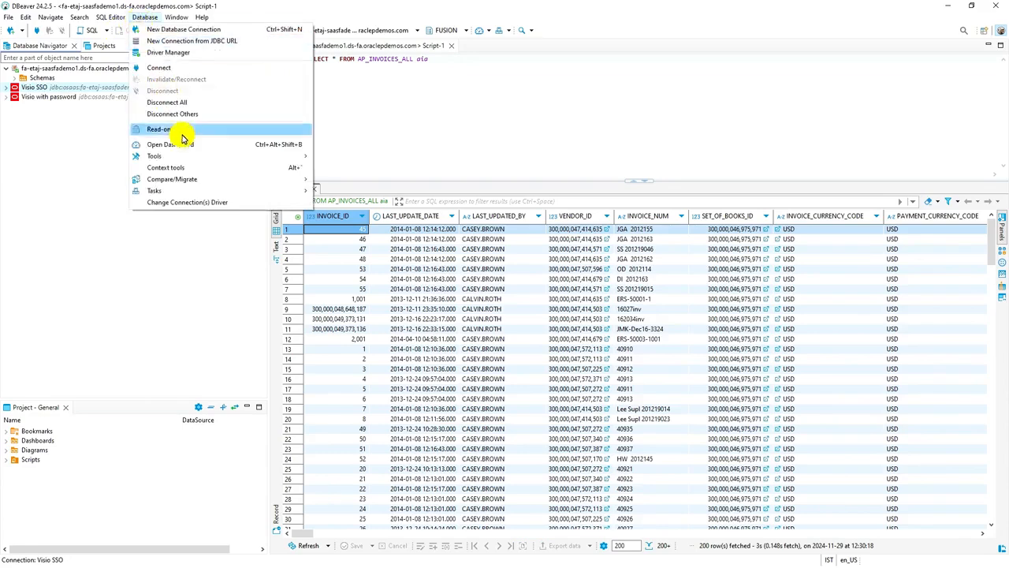
click(204, 204)
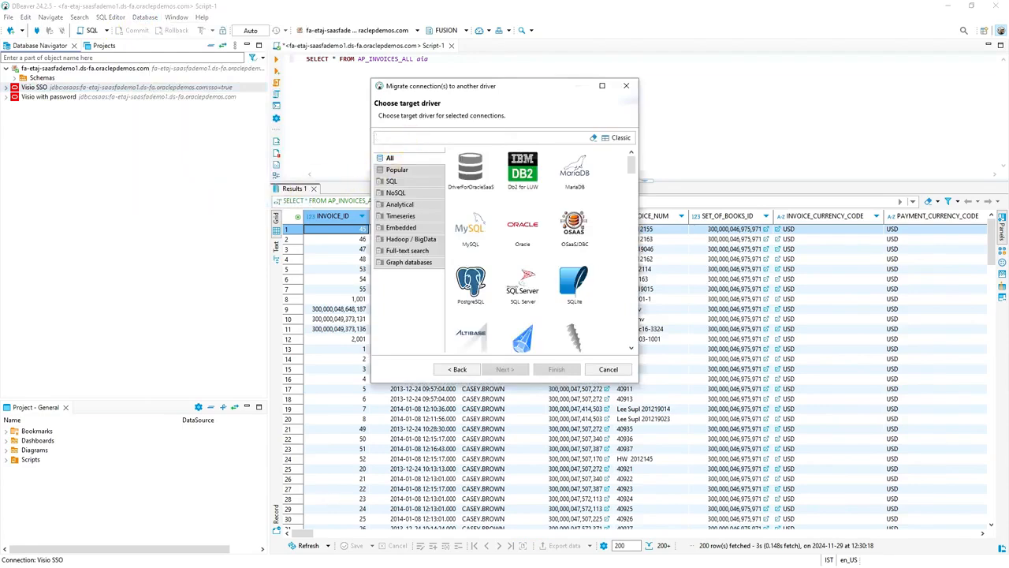
text(Osaa)
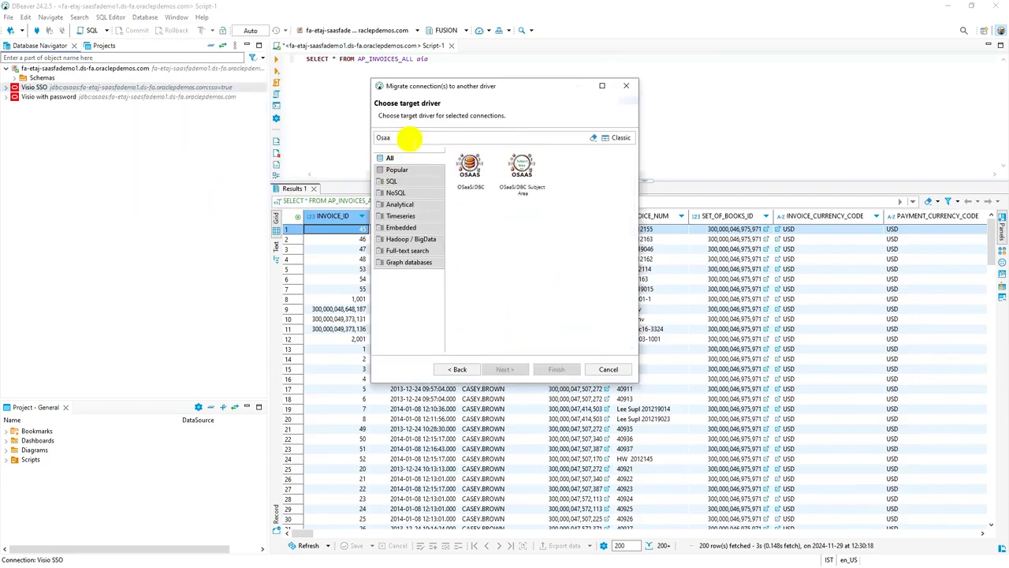
click(463, 173)
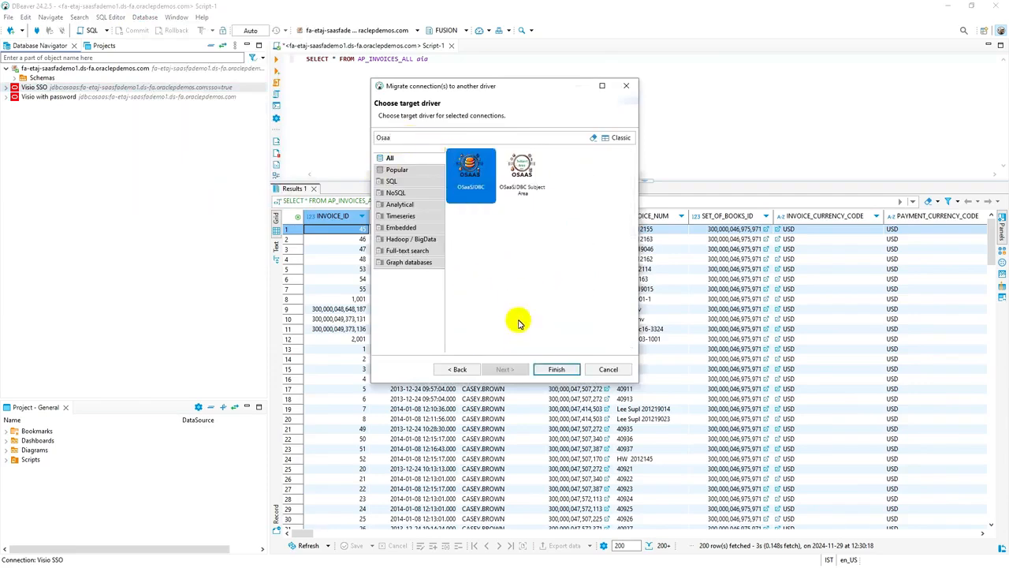
click(557, 369)
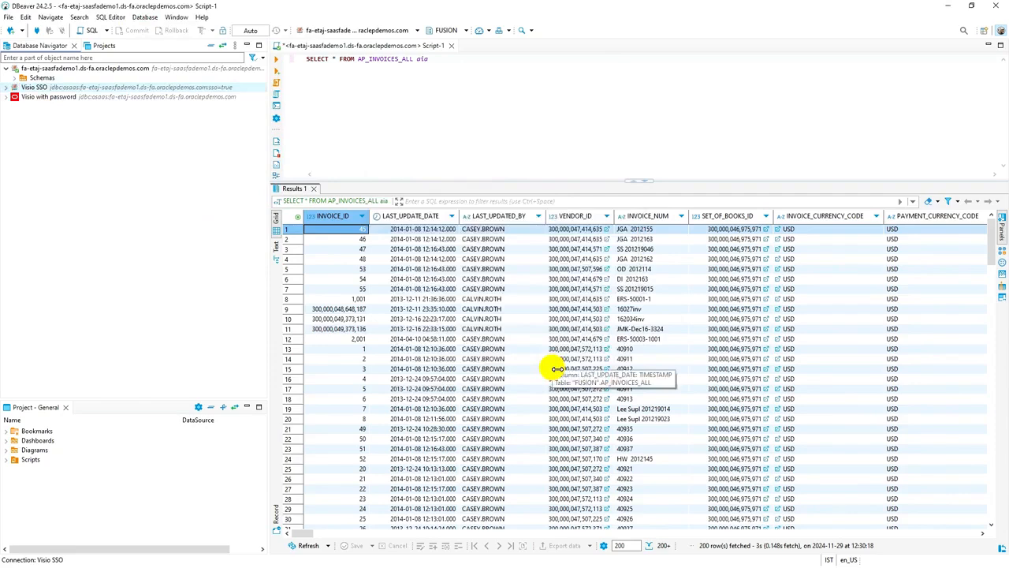